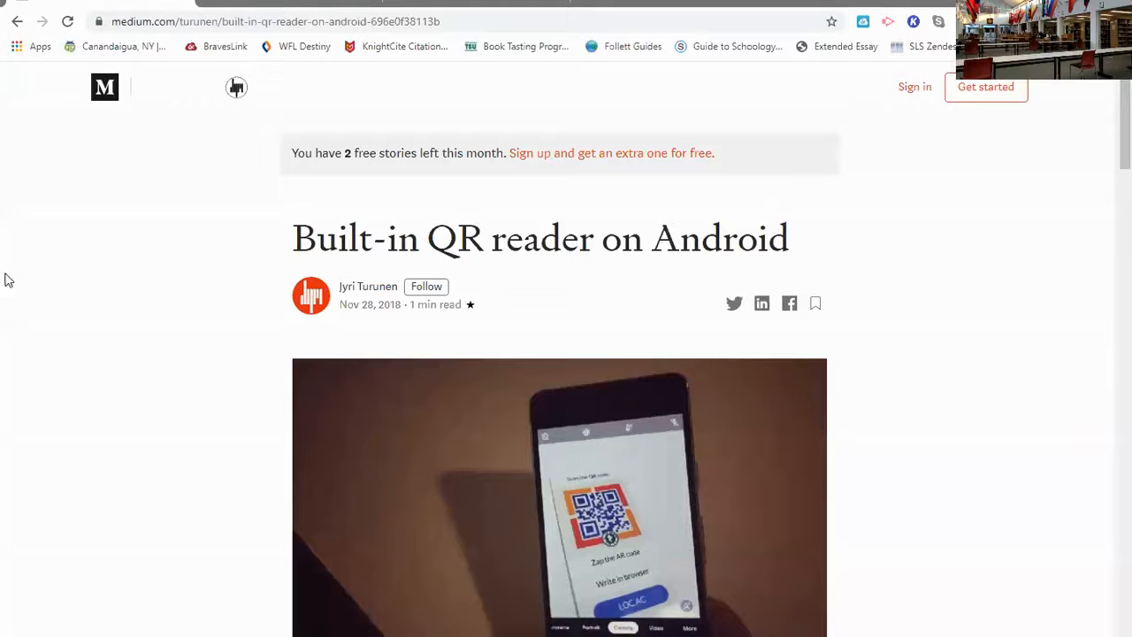
- Review the Medium article's Android QR reader setup instructions and Apple Support's instructions for scanning a QR code
{"action": "scroll", "coordinate": [12, 281], "scroll_direction": "down", "scroll_amount": 1}
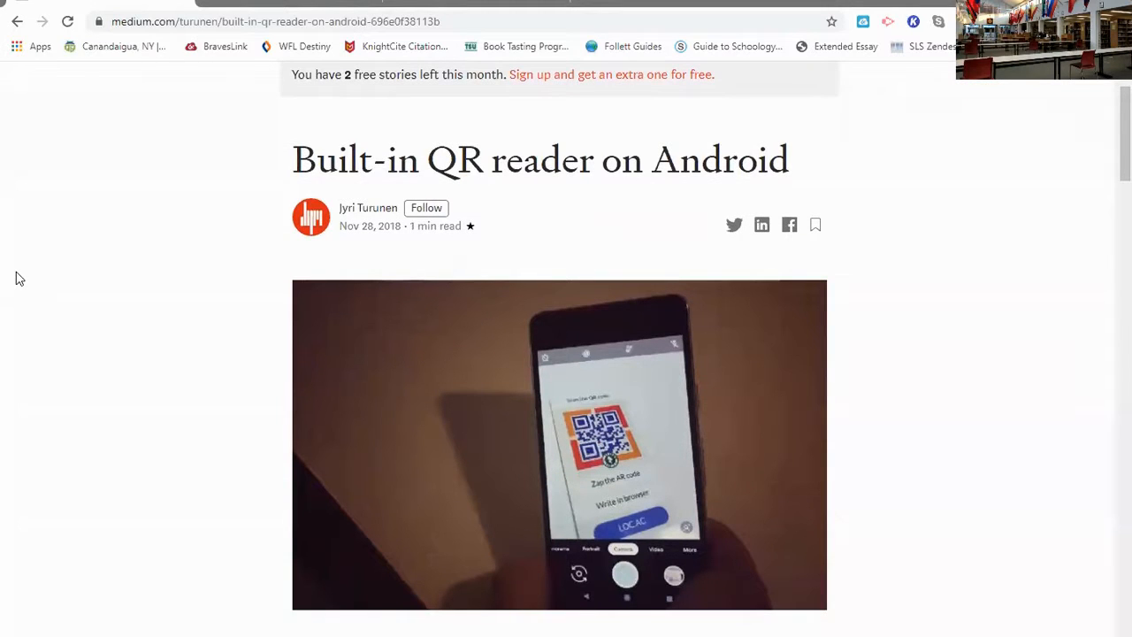
{"action": "scroll", "coordinate": [19, 280], "scroll_direction": "down", "scroll_amount": 1}
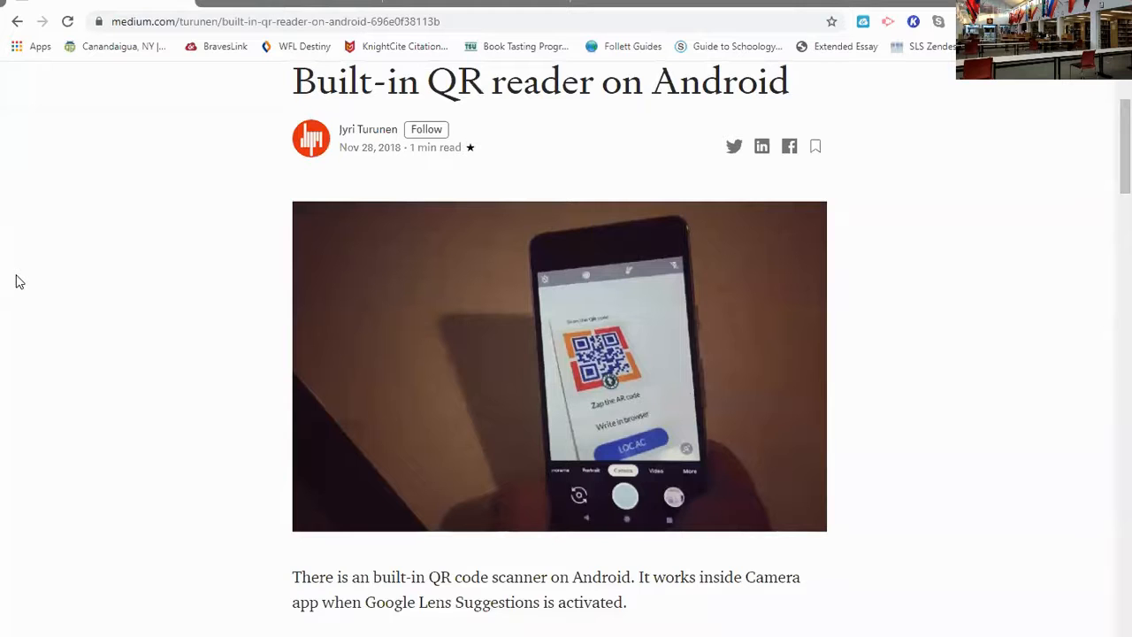
{"action": "scroll", "coordinate": [19, 282], "scroll_direction": "down", "scroll_amount": 9}
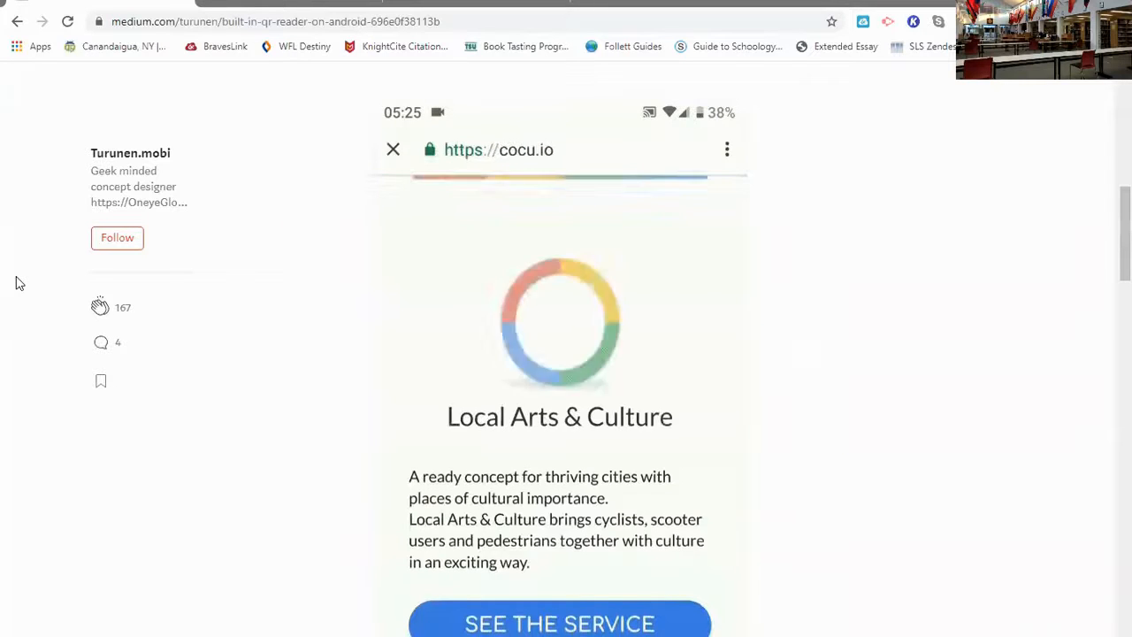
{"action": "scroll", "coordinate": [20, 282], "scroll_direction": "down", "scroll_amount": 4}
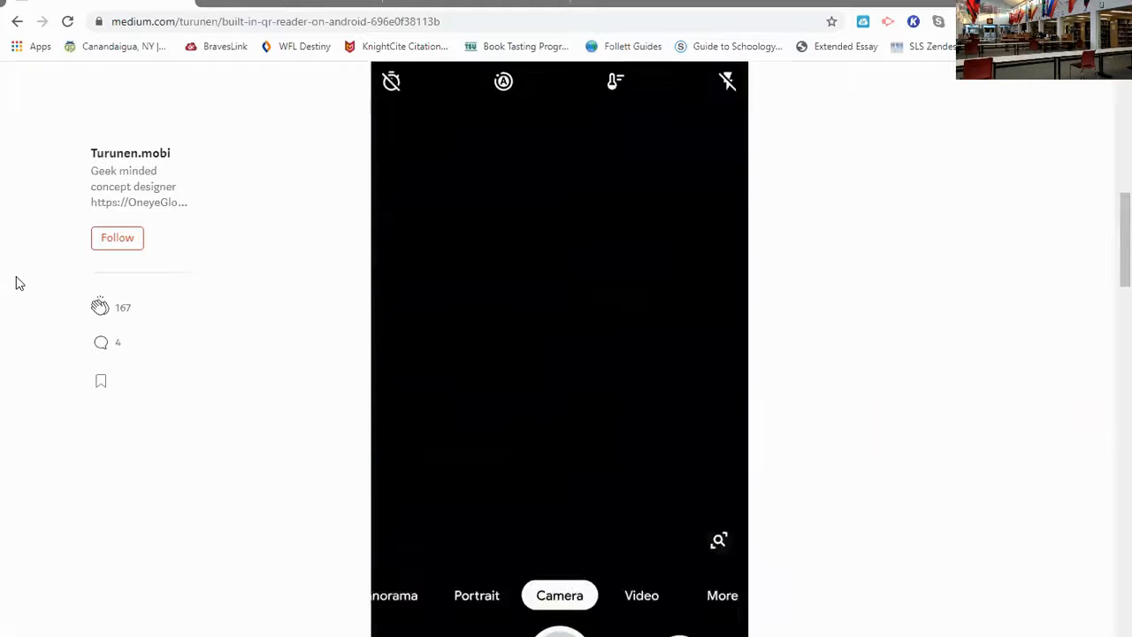
{"action": "scroll", "coordinate": [19, 281], "scroll_direction": "down", "scroll_amount": 1}
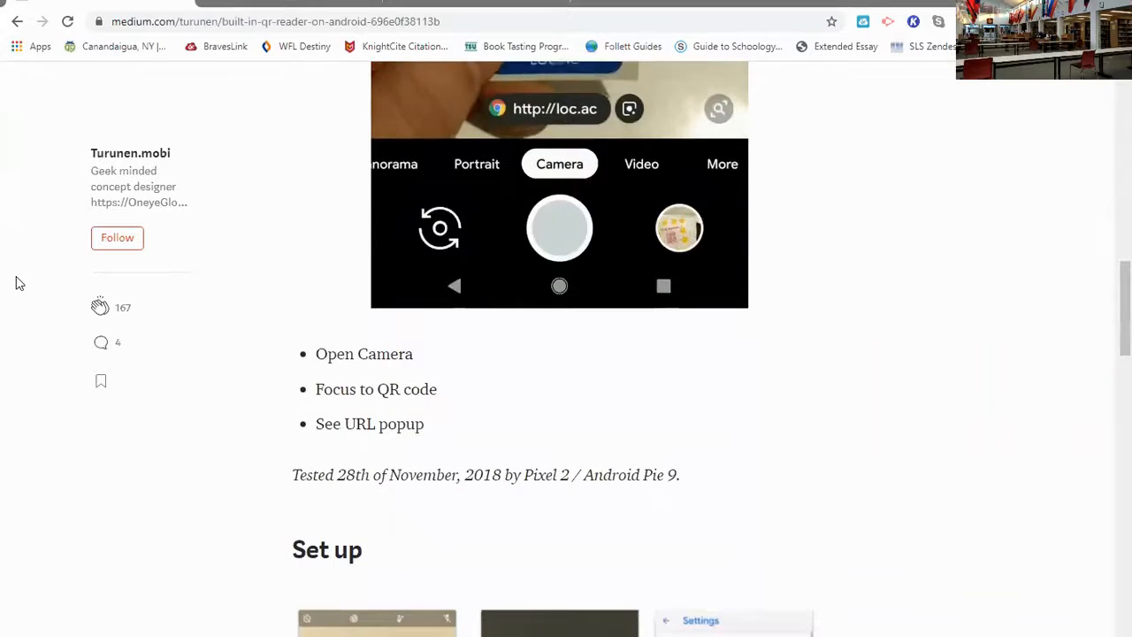
{"action": "scroll", "coordinate": [19, 281], "scroll_direction": "down", "scroll_amount": 3}
{"action": "scroll", "coordinate": [19, 281], "scroll_direction": "down", "scroll_amount": 3}
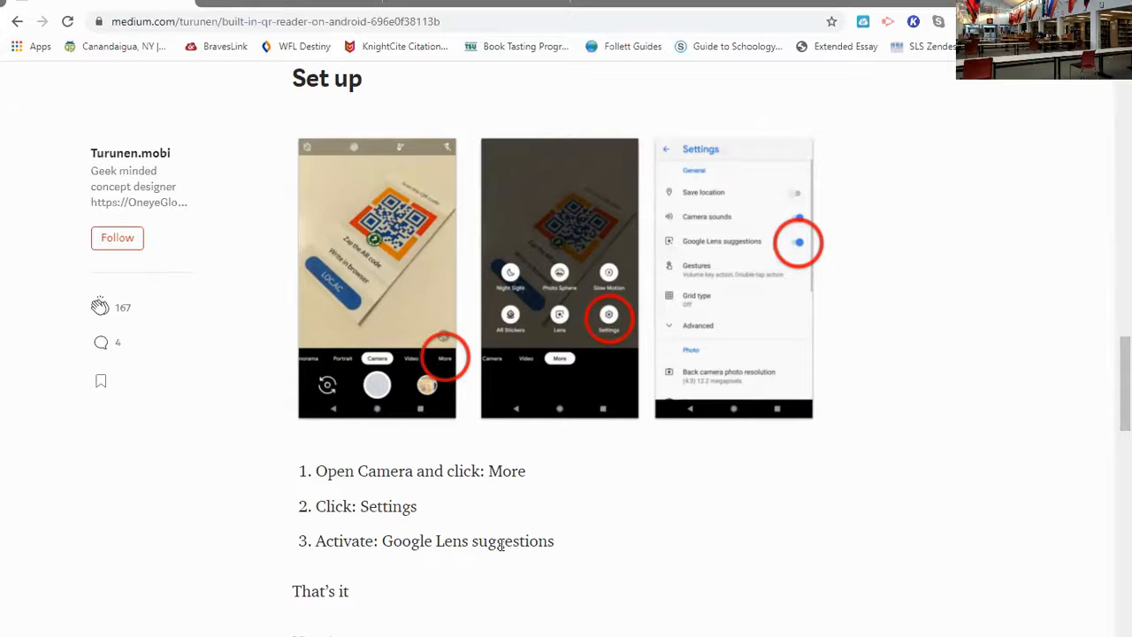
{"action": "left_click", "coordinate": [307, 4]}
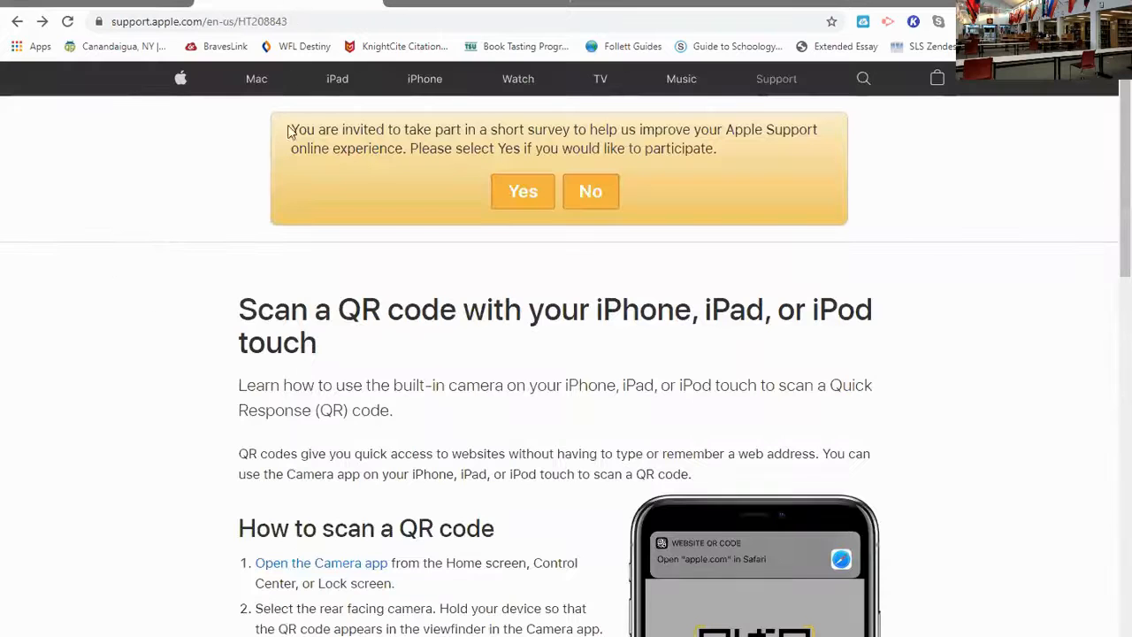
{"action": "scroll", "coordinate": [68, 363], "scroll_direction": "down", "scroll_amount": 3}
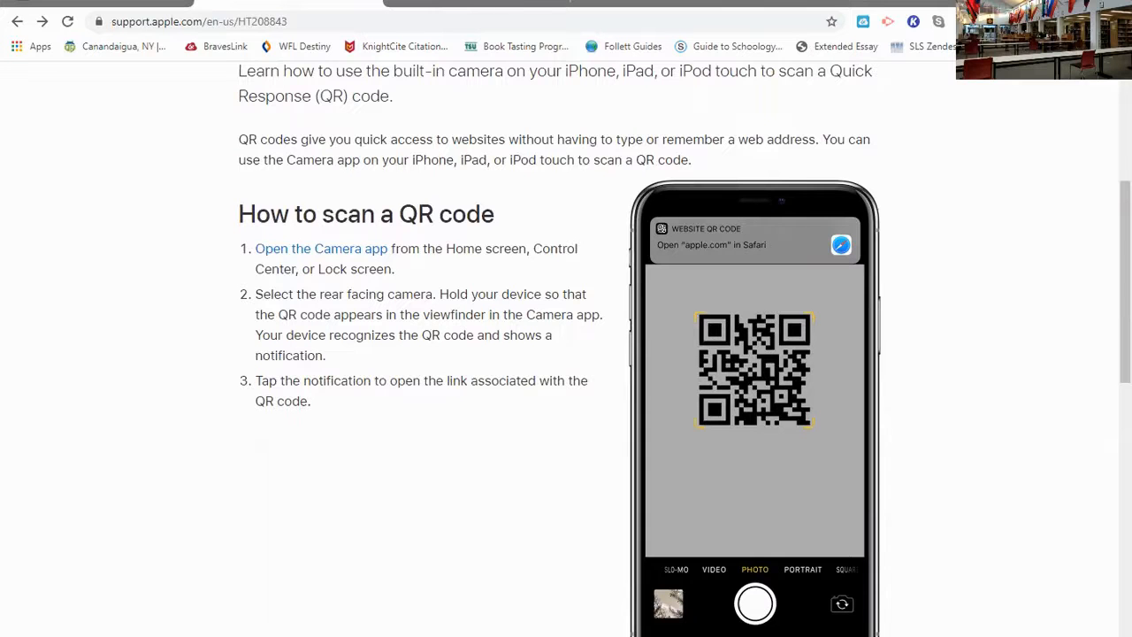
- Switch to BravesLink and open the CA Library Catalog from the HS Library folder
{"action": "left_click", "coordinate": [447, 2]}
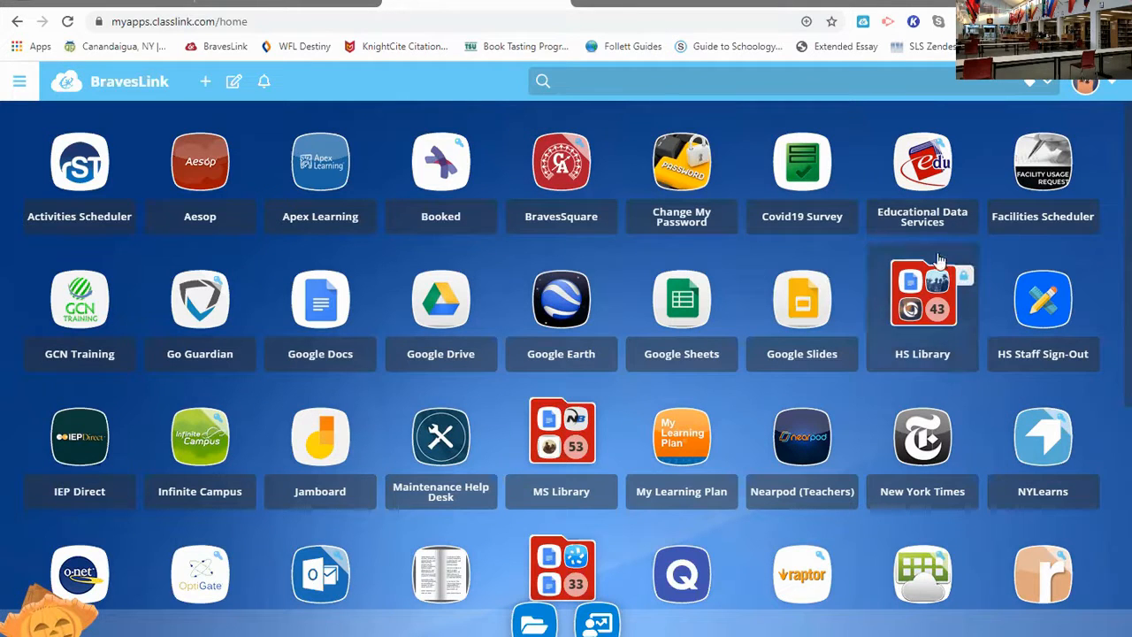
{"action": "left_click", "coordinate": [928, 303]}
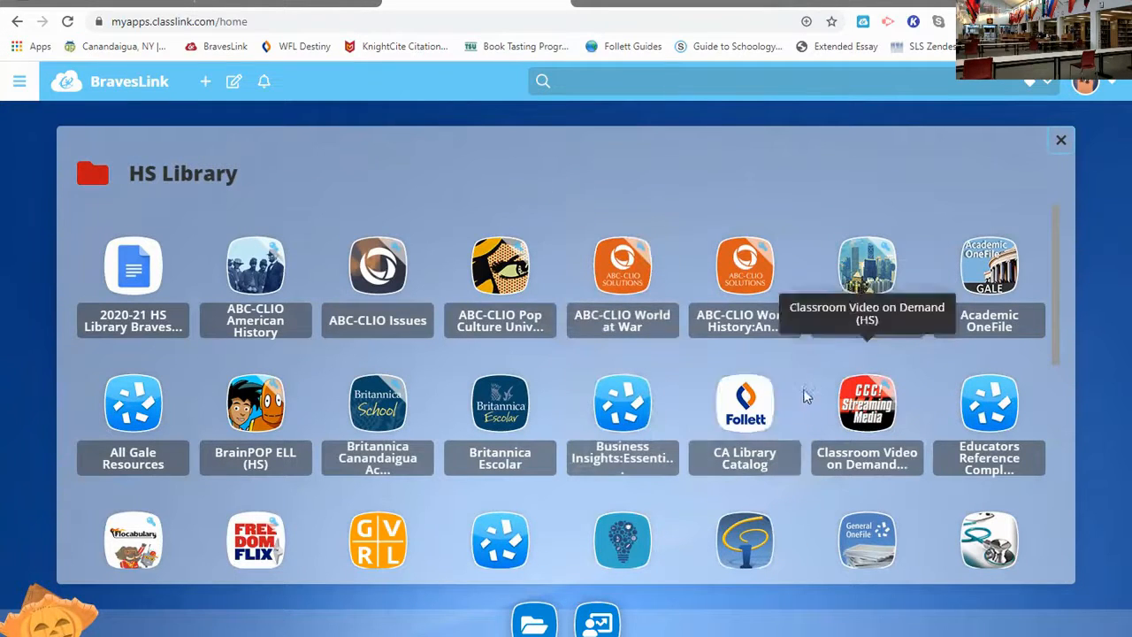
{"action": "left_click", "coordinate": [745, 396]}
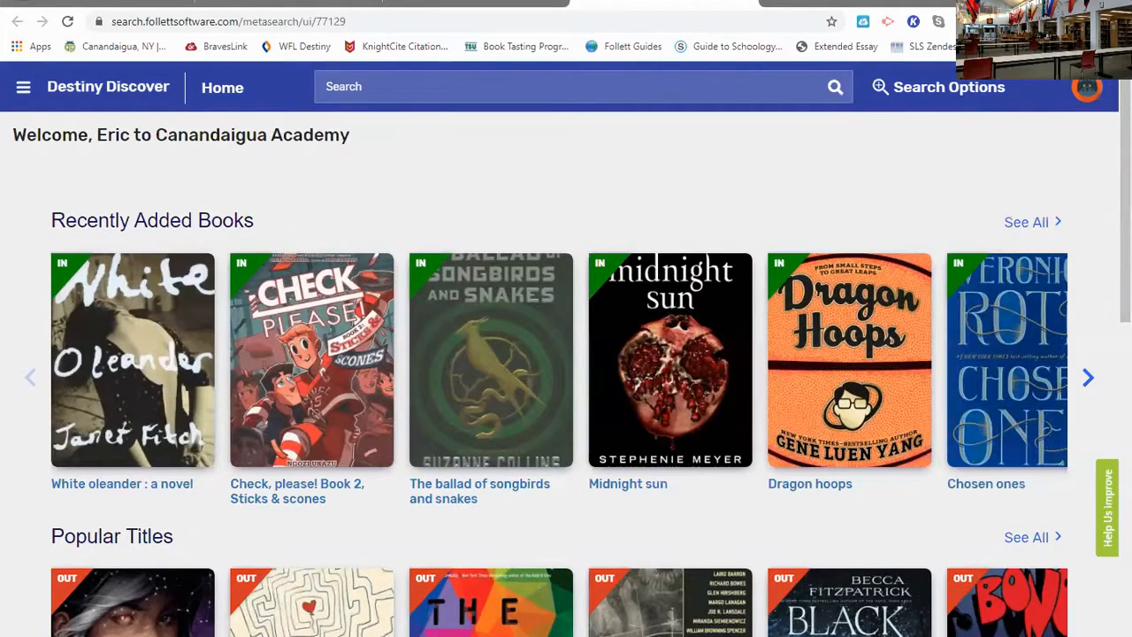
- Log out of the library catalog and log back in through Google with the school account
{"action": "left_click", "coordinate": [1080, 88]}
{"action": "left_click", "coordinate": [1081, 262]}
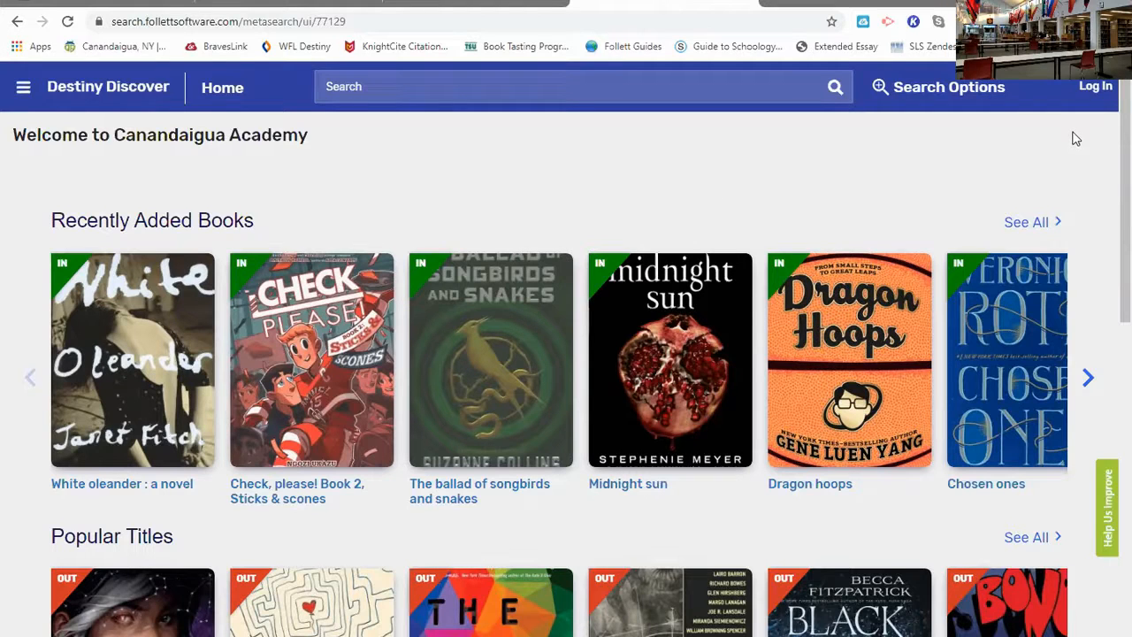
{"action": "left_click", "coordinate": [1094, 91]}
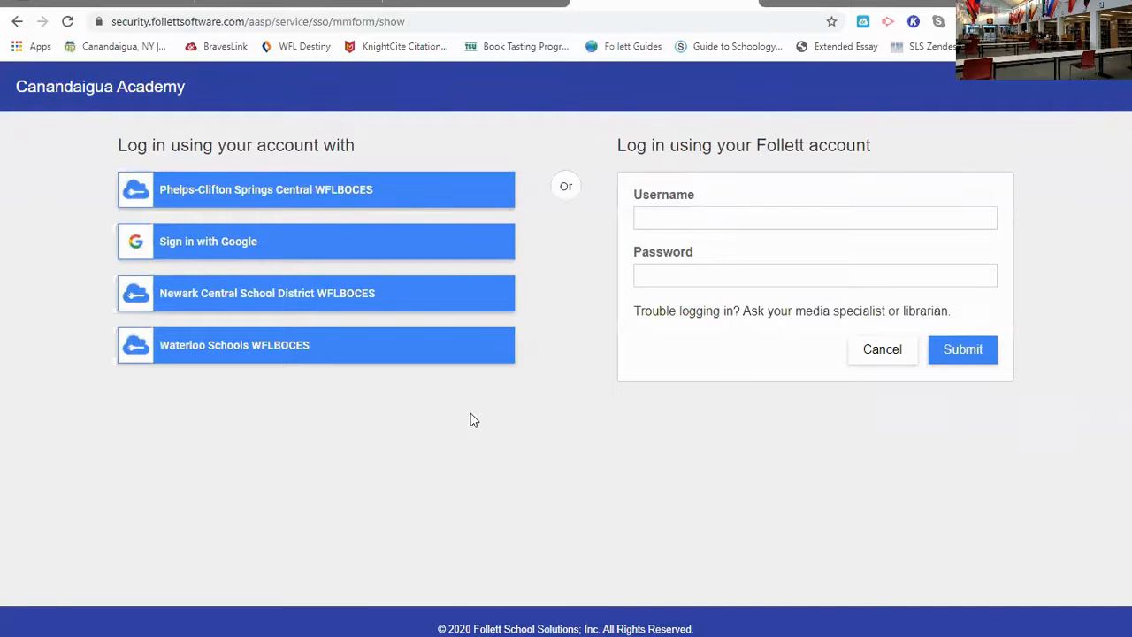
{"action": "left_click", "coordinate": [222, 243]}
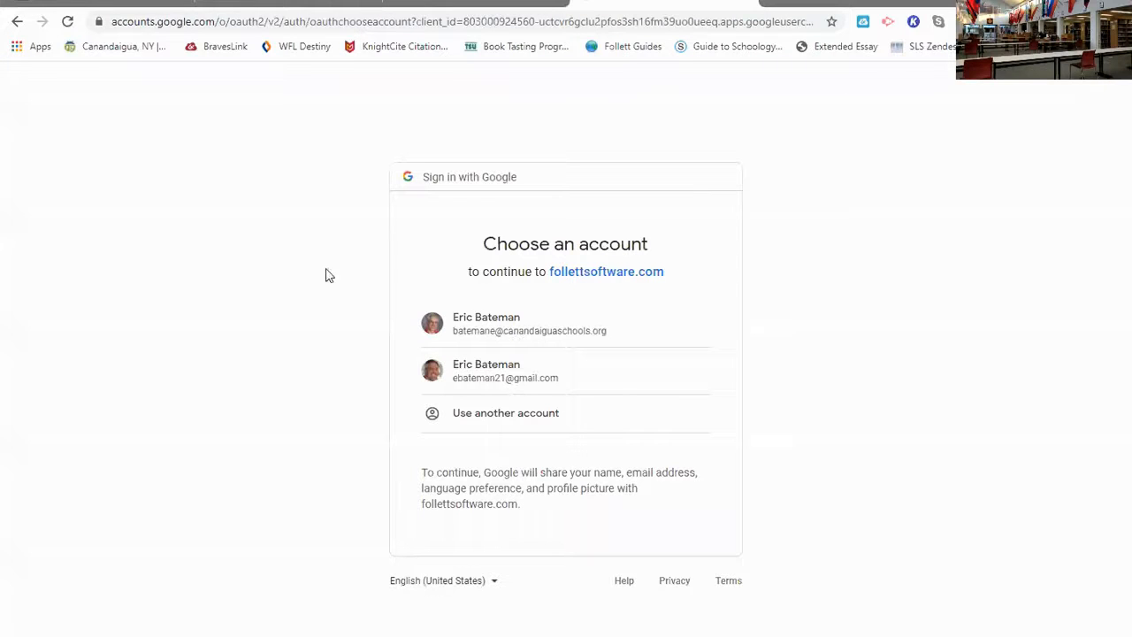
{"action": "left_click", "coordinate": [513, 324]}
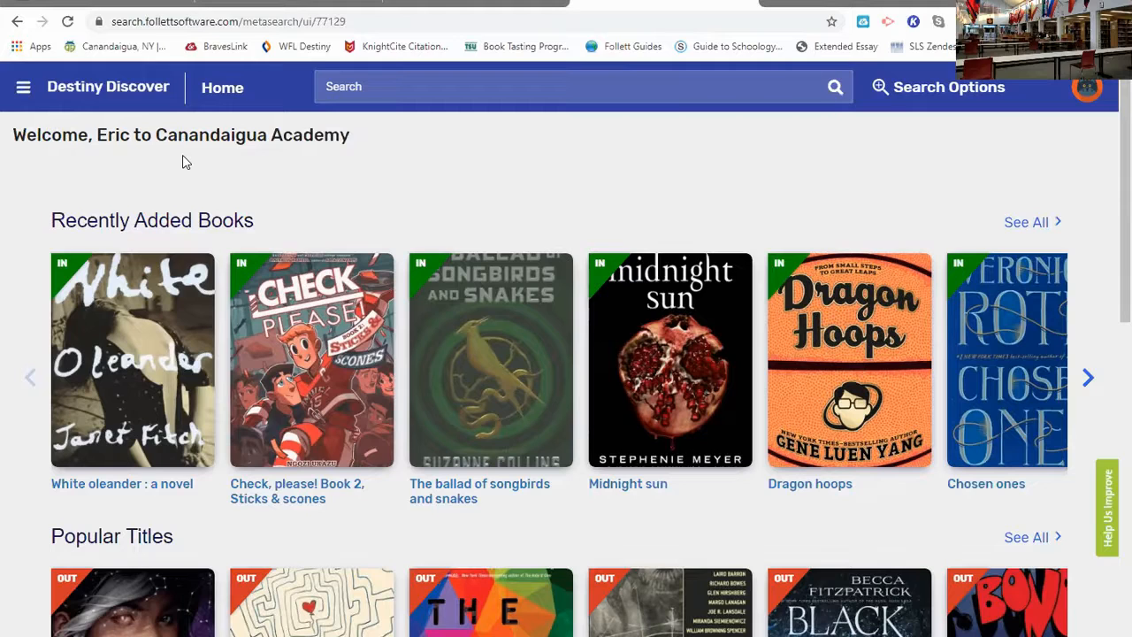
- Search the library catalog for "english 101 nonfiction"
{"action": "left_click", "coordinate": [405, 86]}
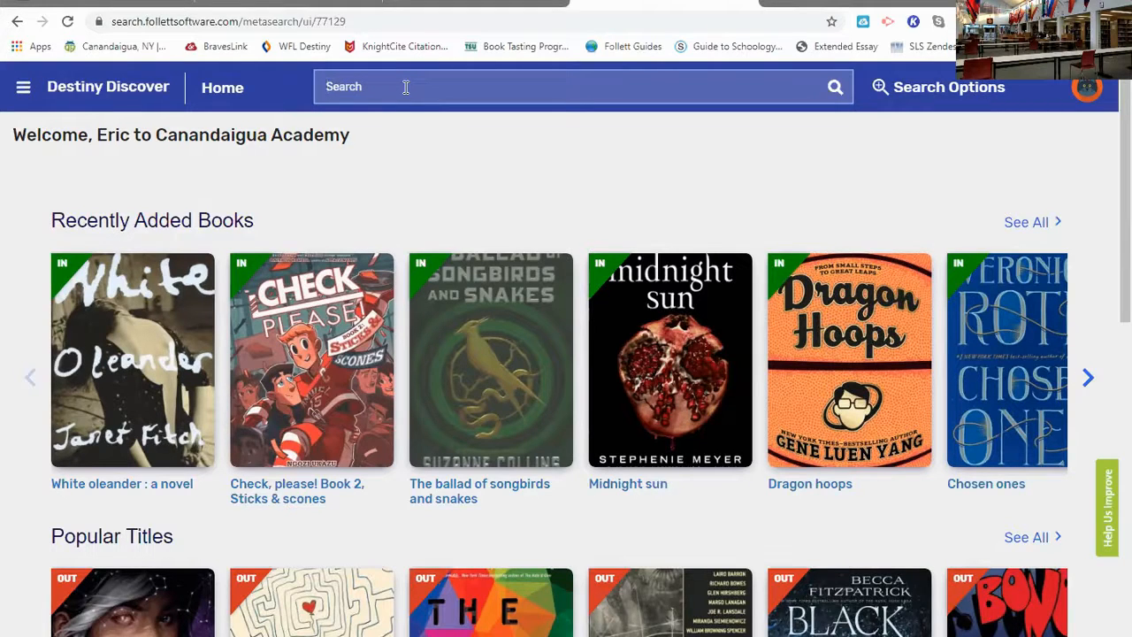
{"action": "type", "text": "engl"}
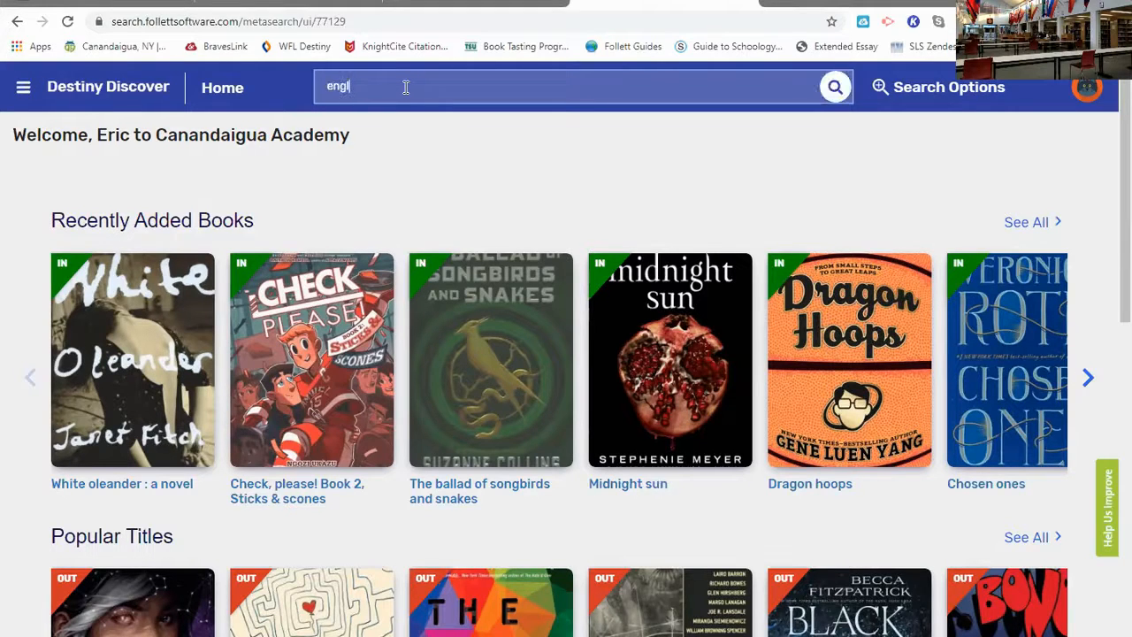
{"action": "type", "text": "ish"}
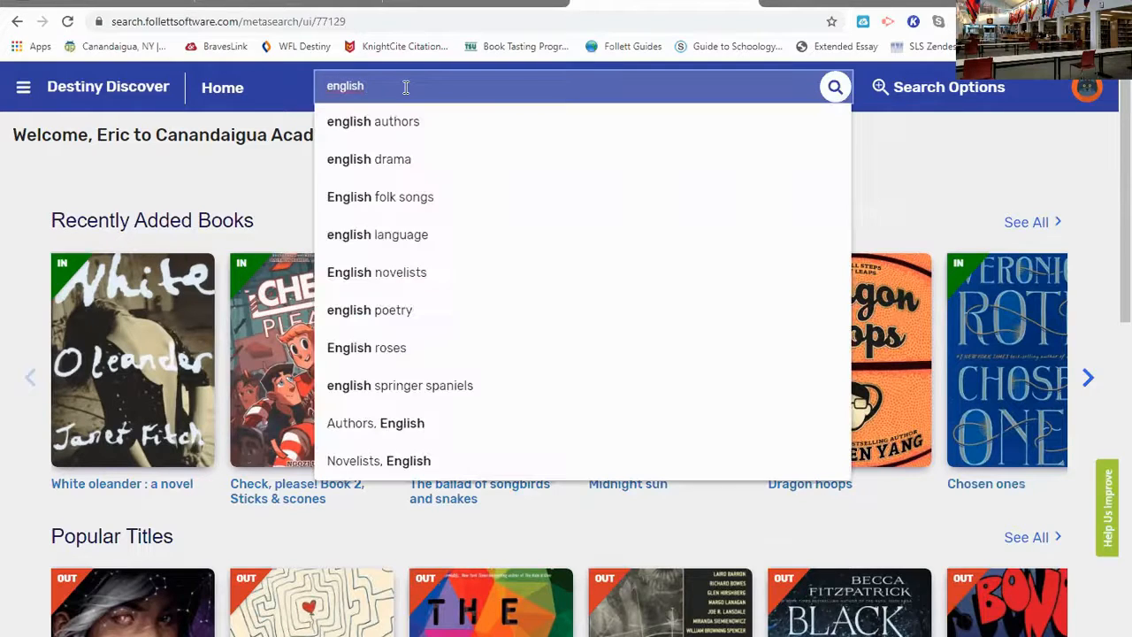
{"action": "type", "text": " 101"}
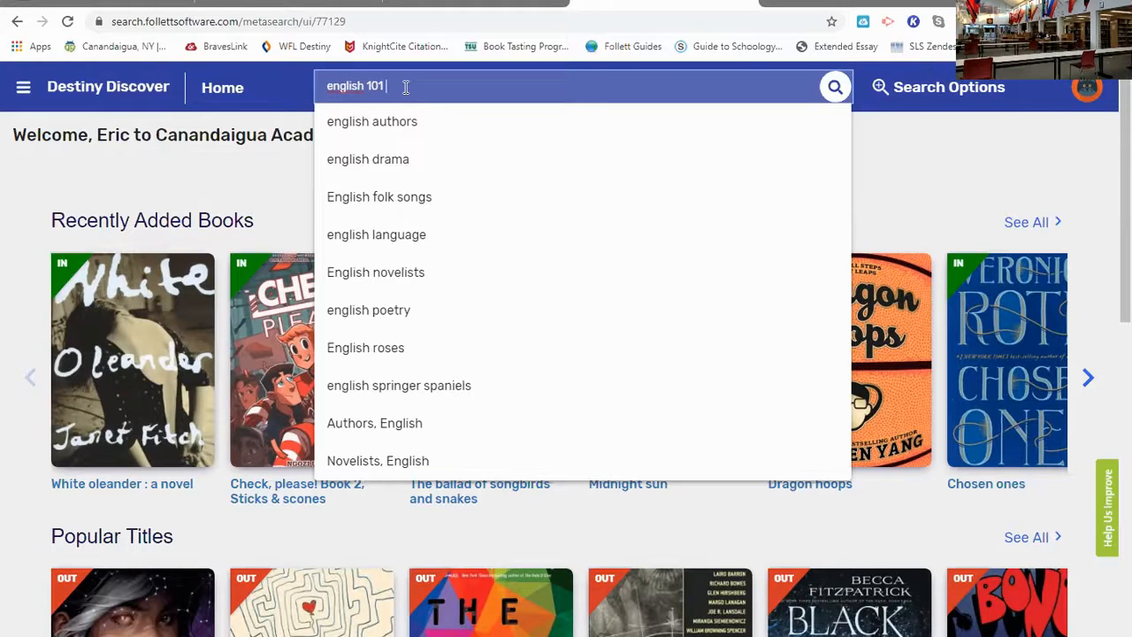
{"action": "type", "text": "nonfiction"}
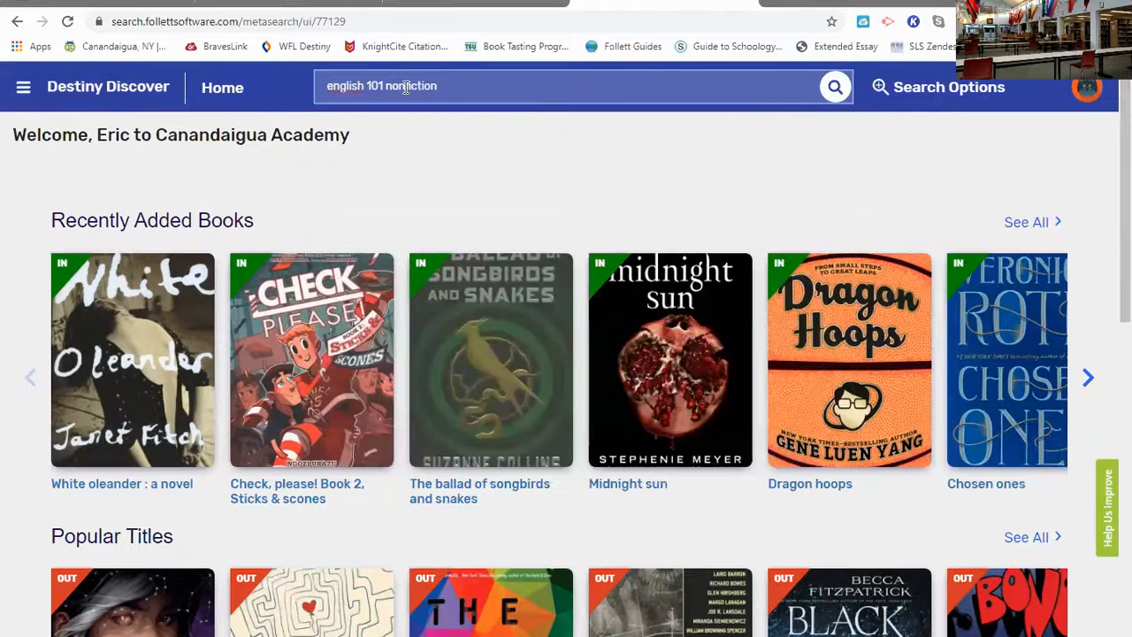
{"action": "left_click", "coordinate": [834, 89]}
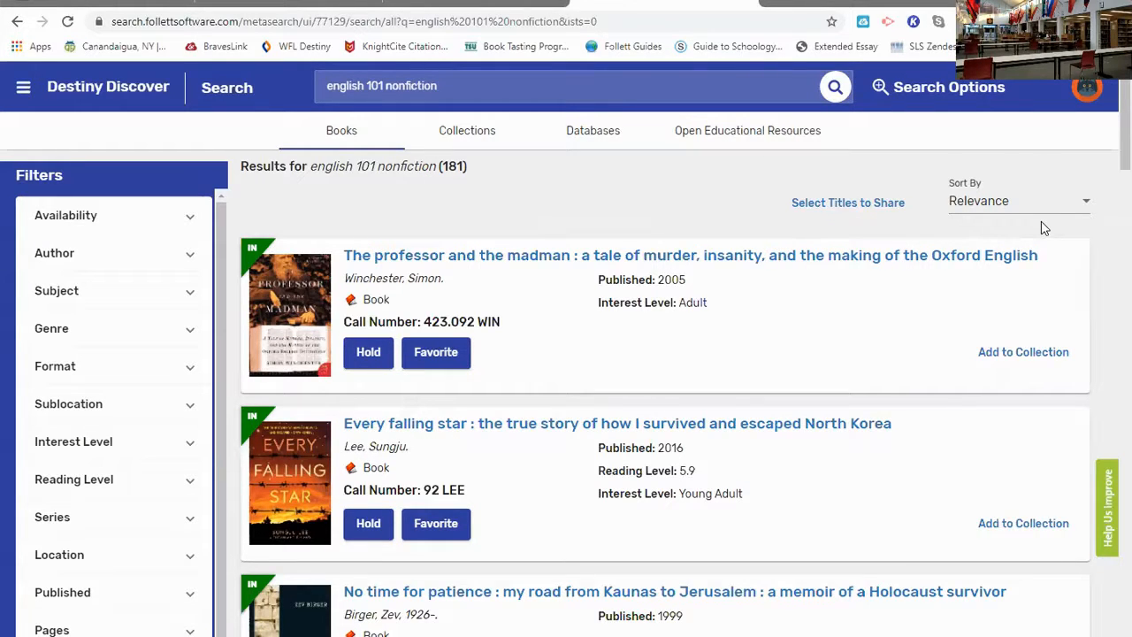
- Sort the search results by Published and browse through the first titles
{"action": "left_click", "coordinate": [1084, 206]}
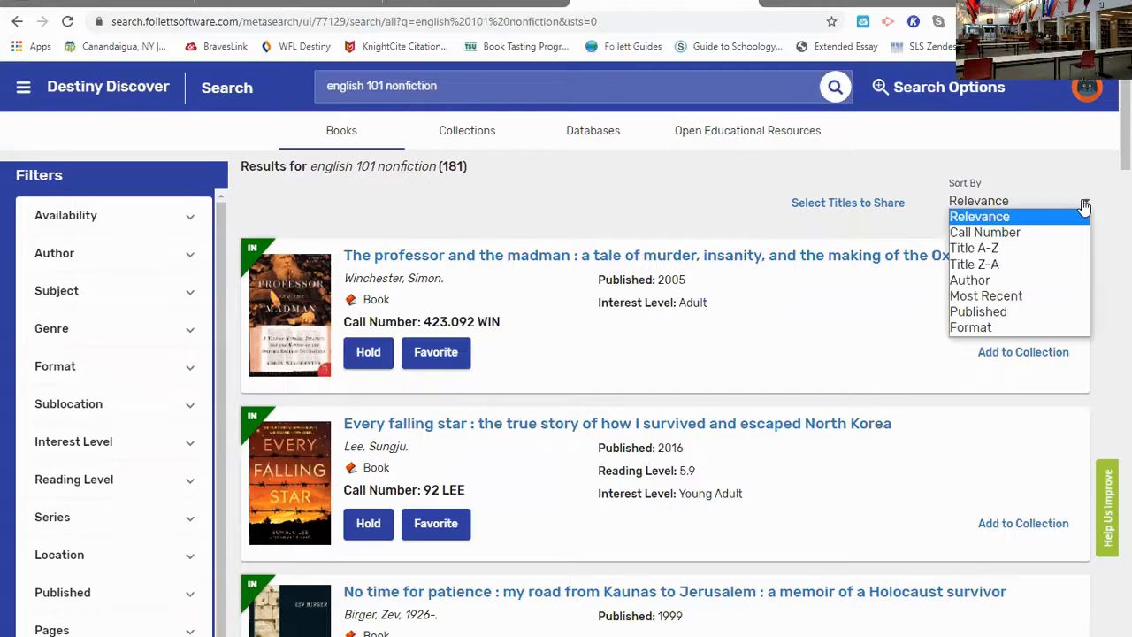
{"action": "left_click", "coordinate": [979, 312]}
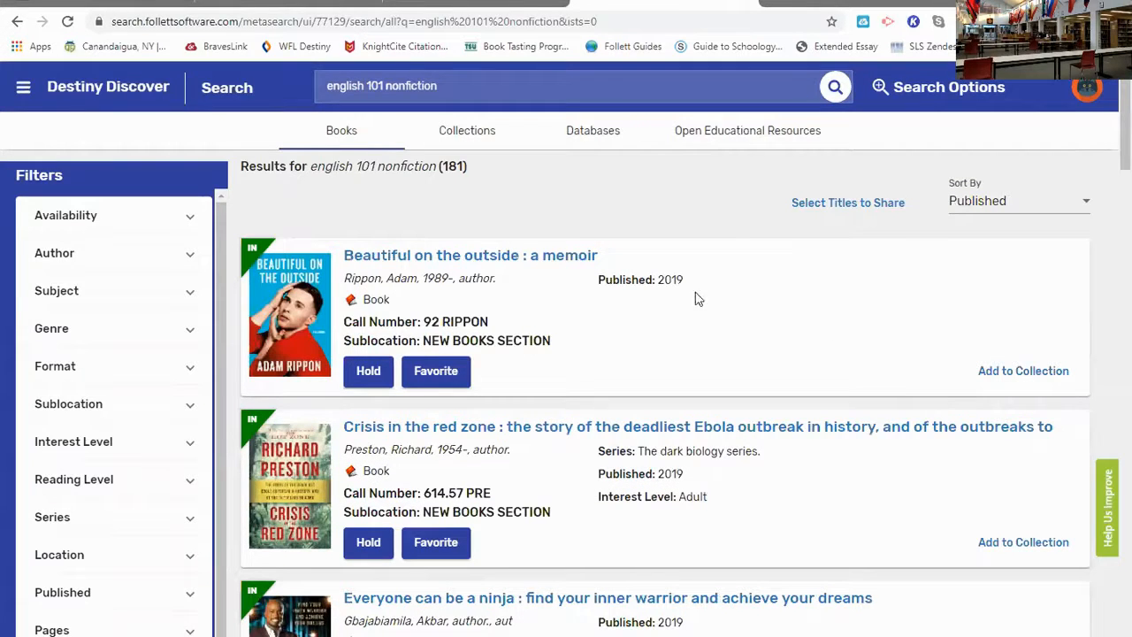
{"action": "scroll", "coordinate": [708, 484], "scroll_direction": "down", "scroll_amount": 3}
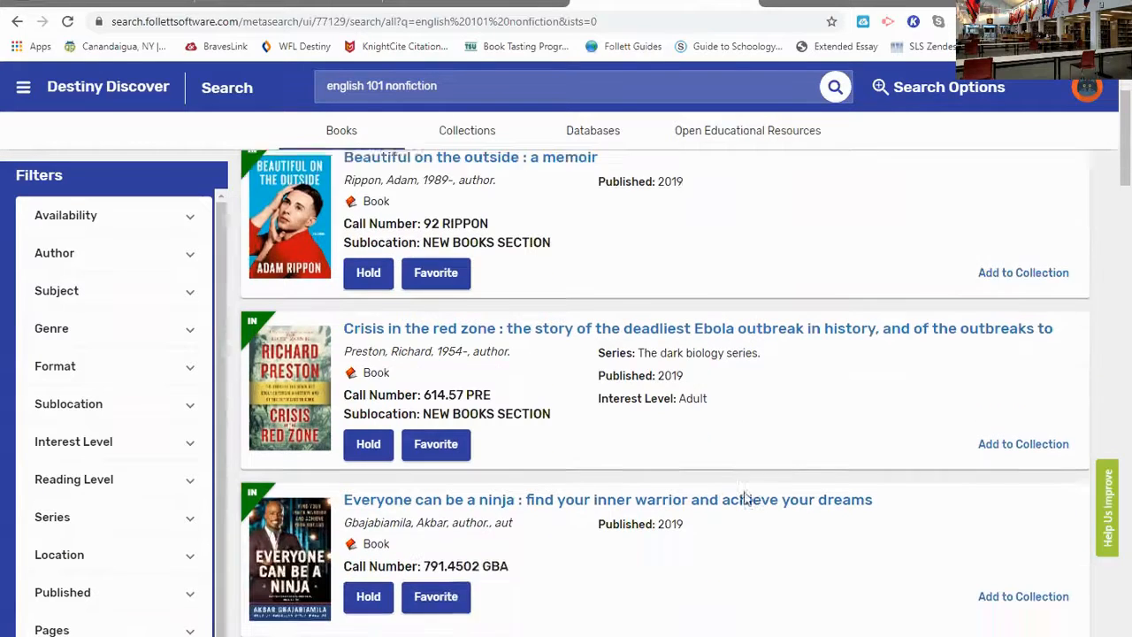
{"action": "scroll", "coordinate": [752, 512], "scroll_direction": "down", "scroll_amount": 1}
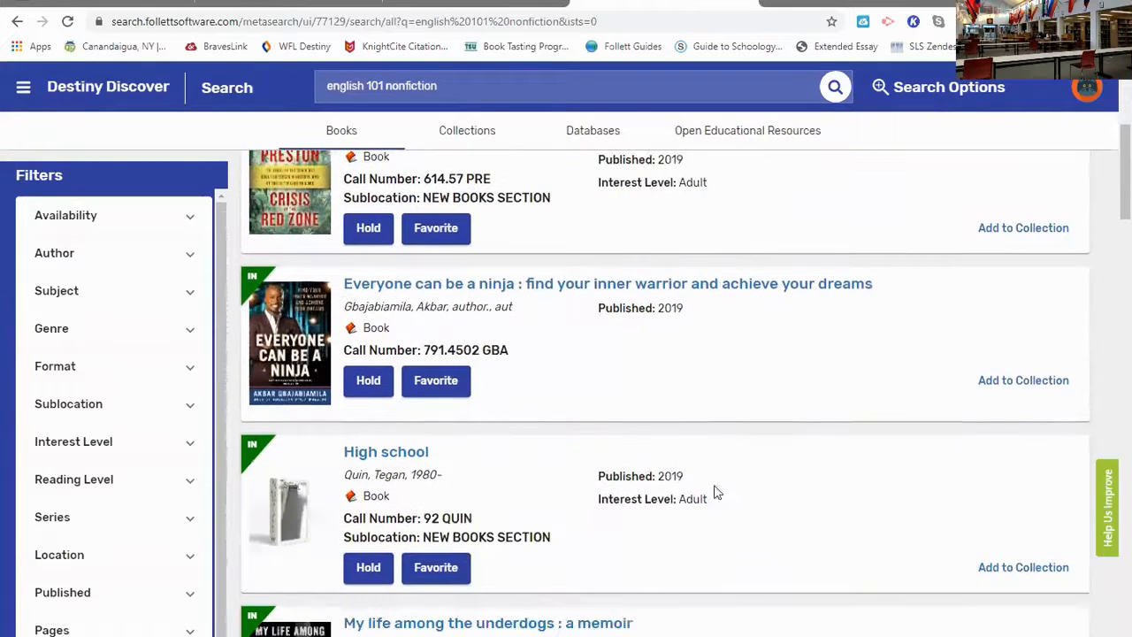
{"action": "scroll", "coordinate": [734, 474], "scroll_direction": "up", "scroll_amount": 5}
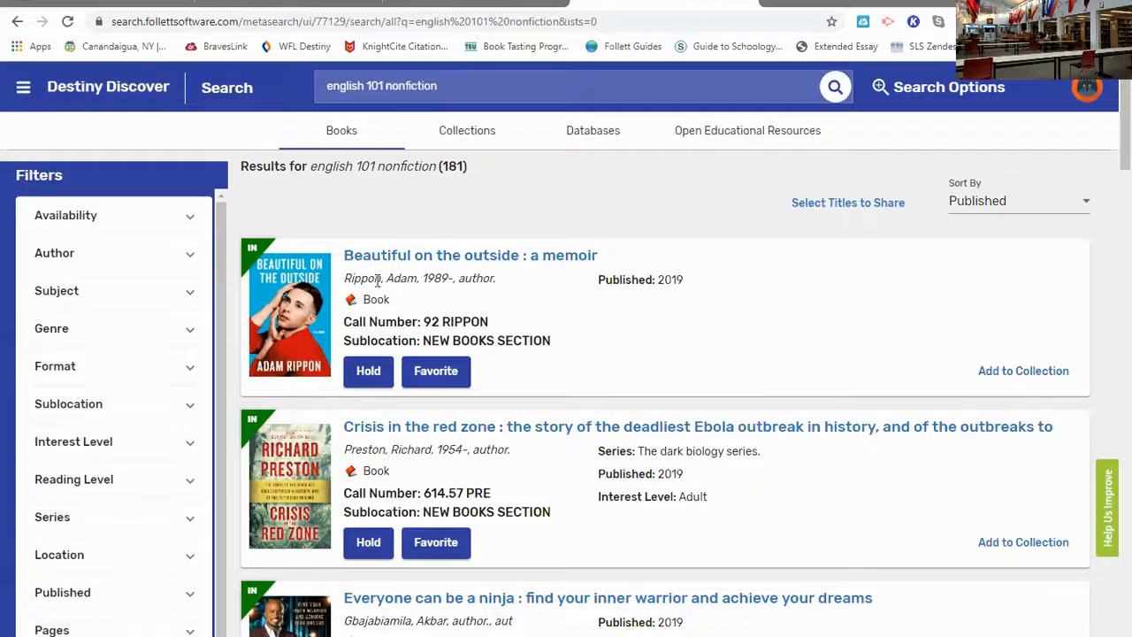
- Place a hold on "Beautiful on the outside : a memoir" from its details and close them
{"action": "left_click", "coordinate": [460, 257]}
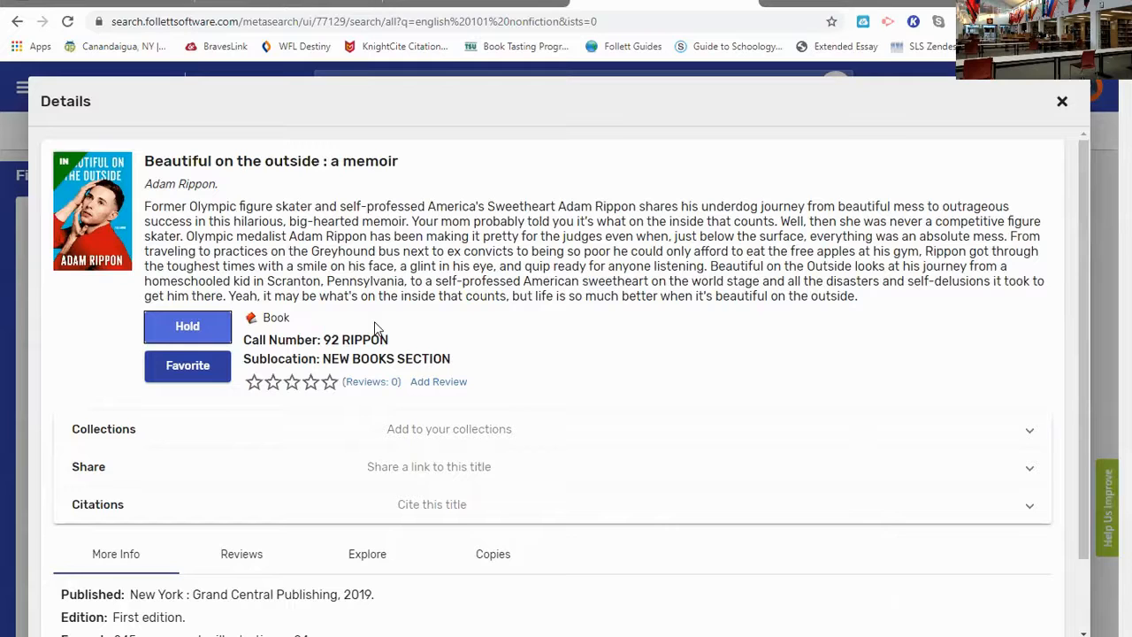
{"action": "left_click", "coordinate": [182, 329]}
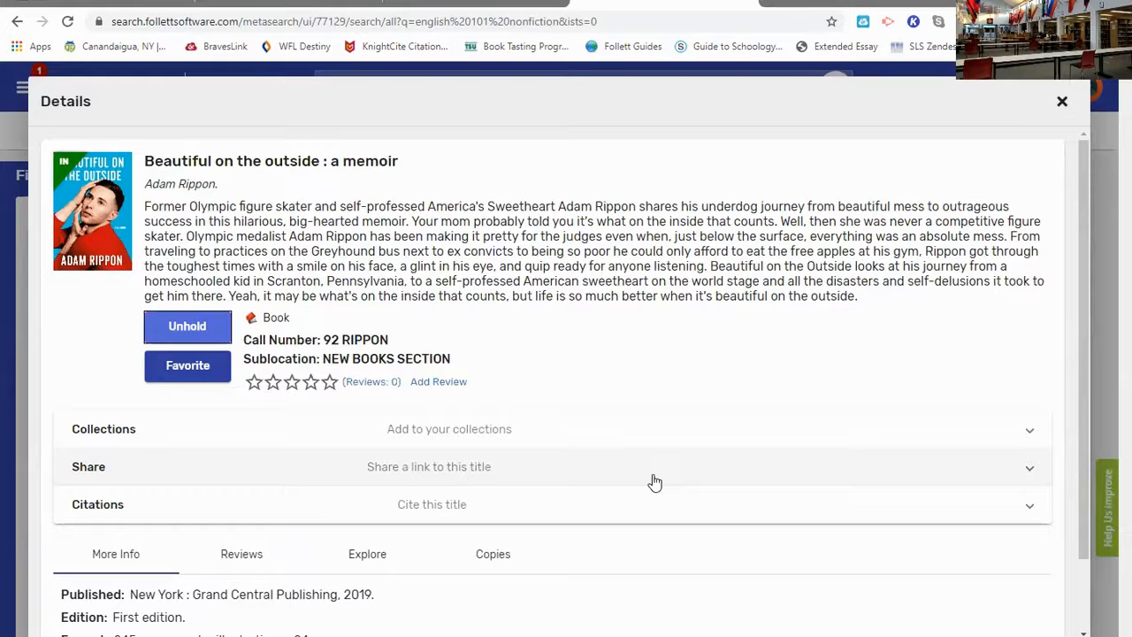
{"action": "left_click", "coordinate": [1062, 103]}
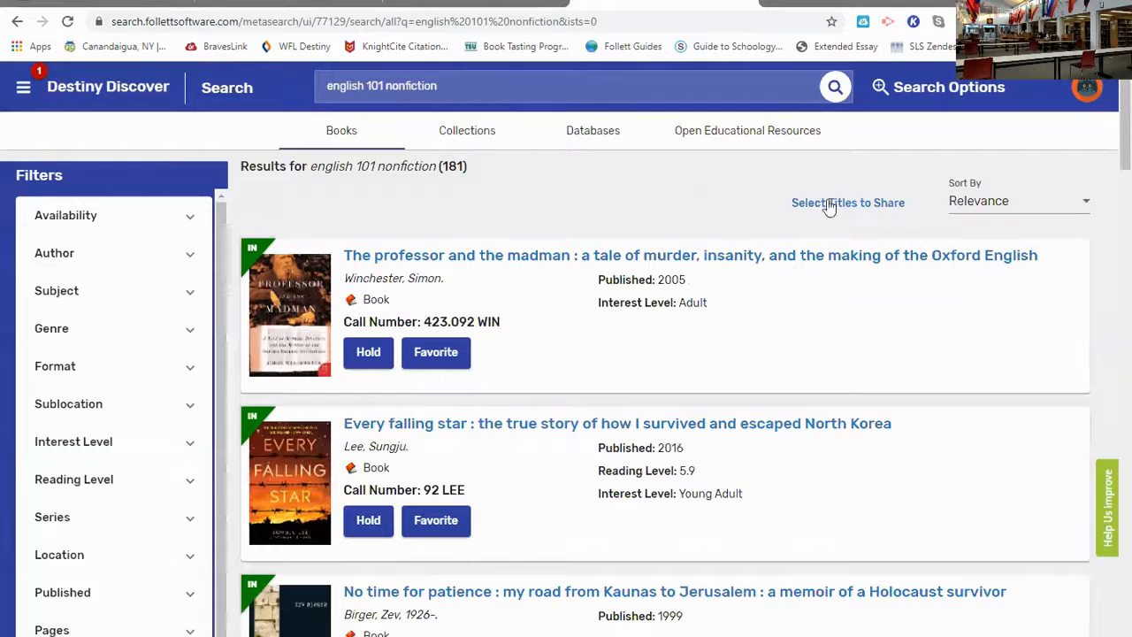
- Sort the search results by Published again and open the account's Holds list
{"action": "left_click", "coordinate": [989, 201]}
{"action": "left_click", "coordinate": [994, 314]}
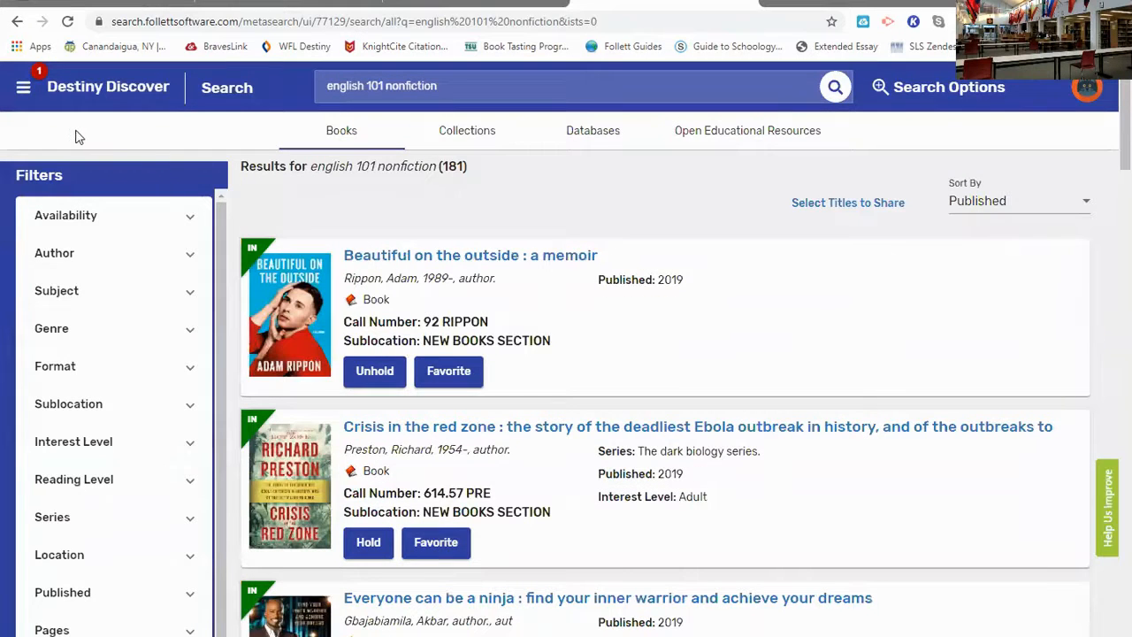
{"action": "left_click", "coordinate": [22, 86]}
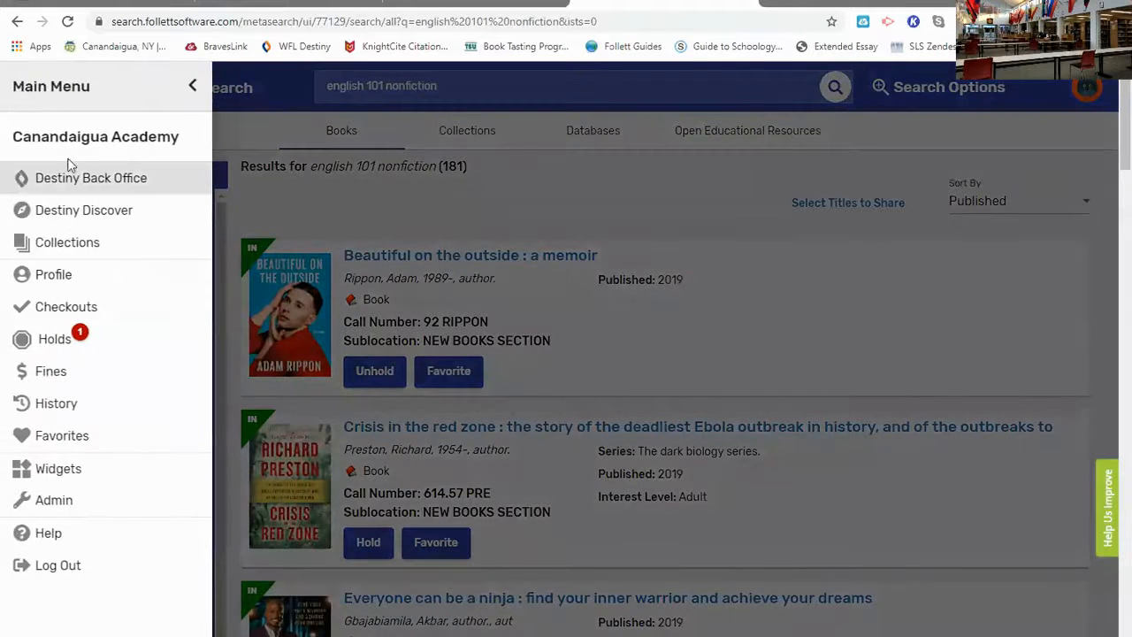
{"action": "left_click", "coordinate": [58, 344]}
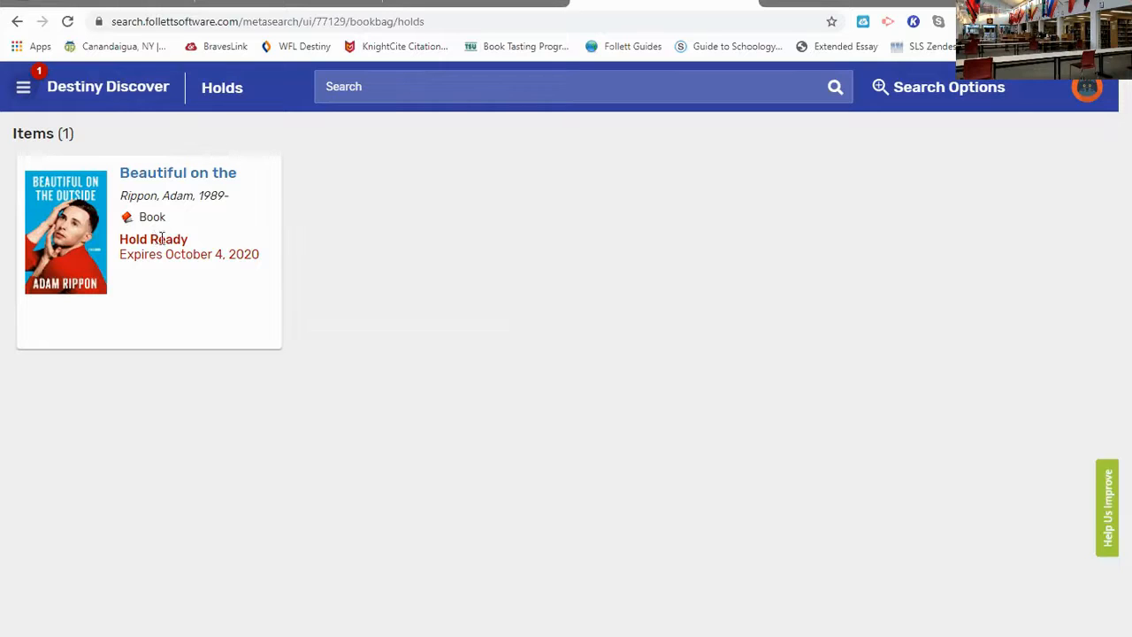
- Search the library catalog for "english 101 nonfiction" from the Holds page
{"action": "left_click", "coordinate": [370, 89]}
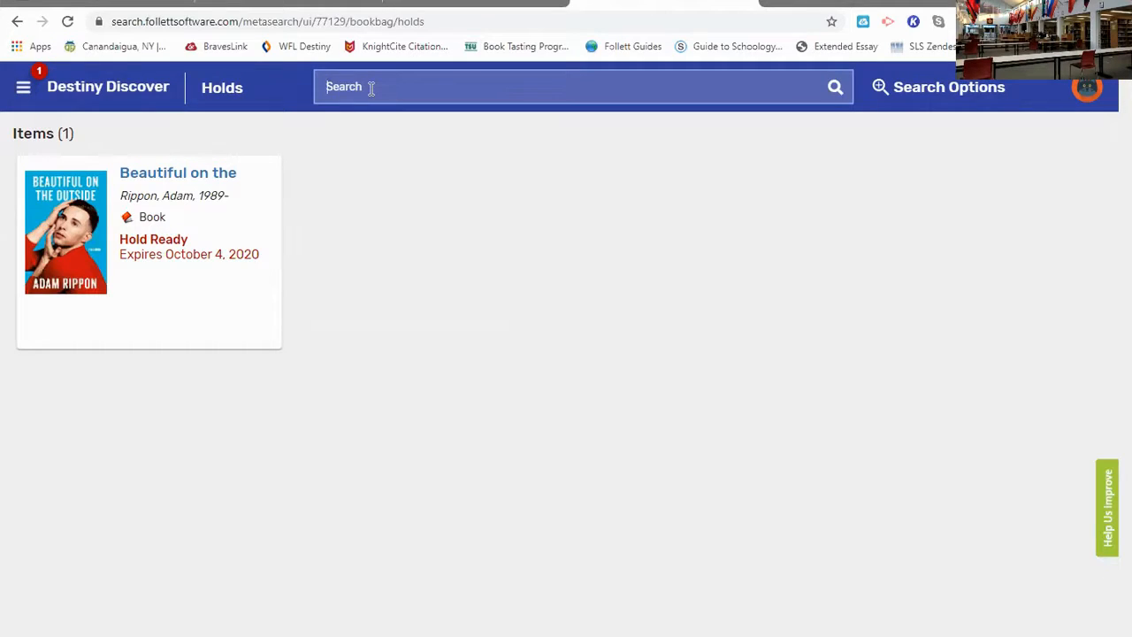
{"action": "type", "text": "englsih"}
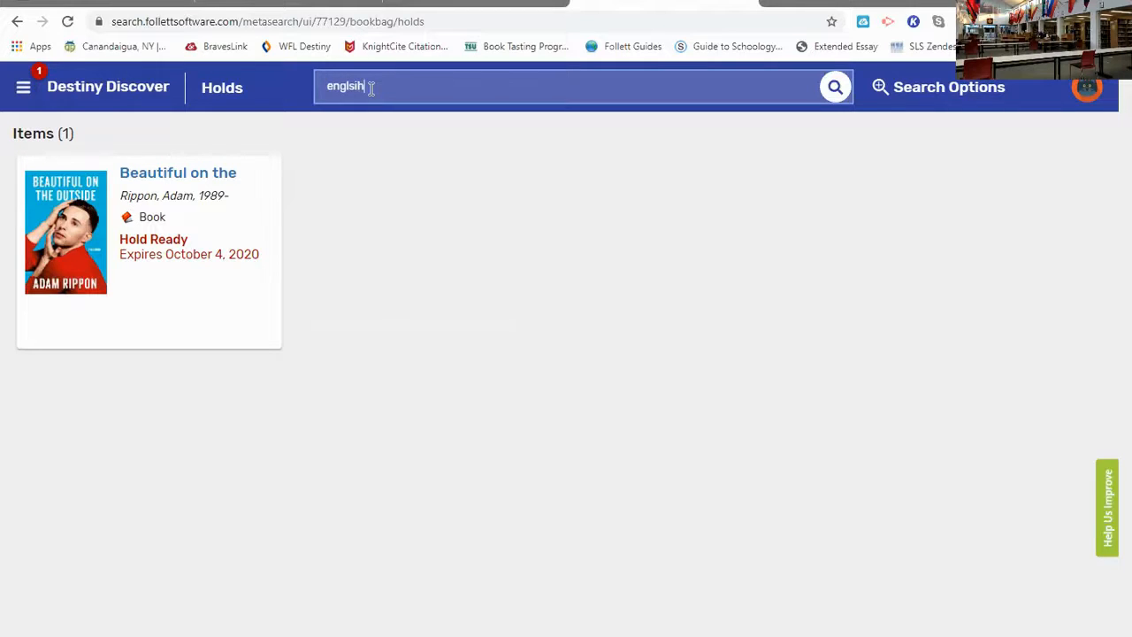
{"action": "key", "text": "BackSpace"}
{"action": "key", "text": "BackSpace"}
{"action": "key", "text": "BackSpace"}
{"action": "type", "text": "ish"}
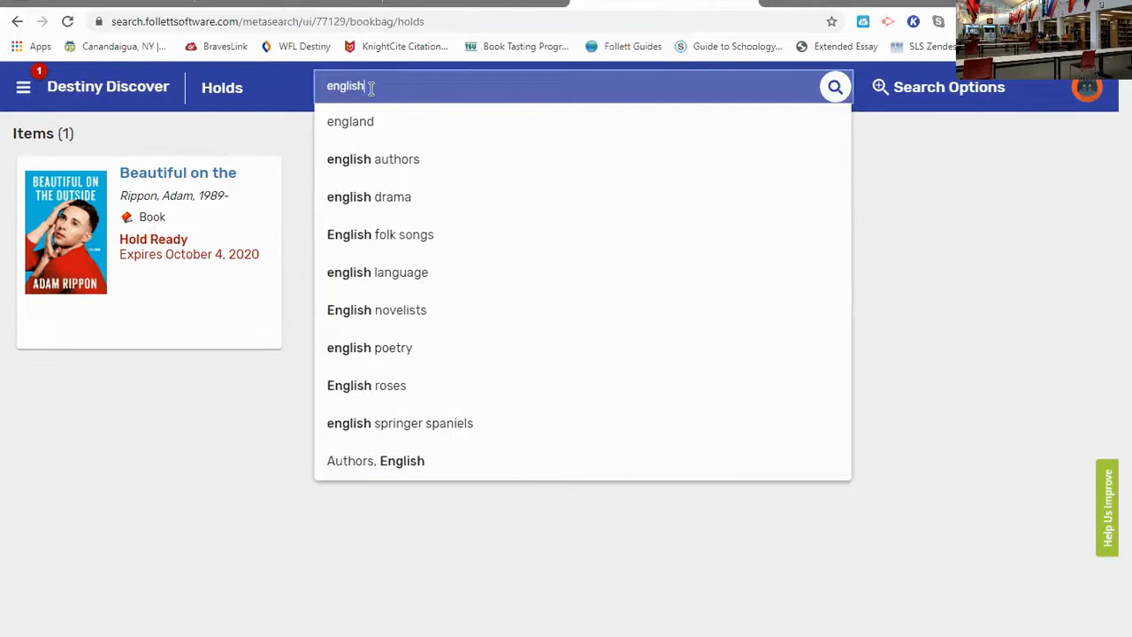
{"action": "type", "text": " 101 nonf"}
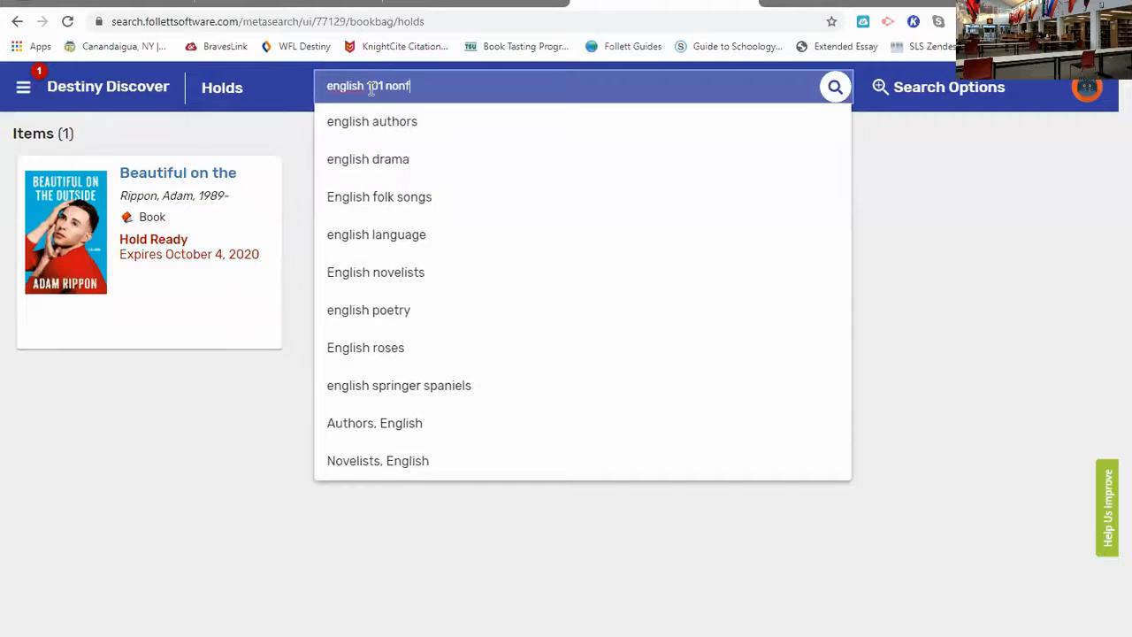
{"action": "type", "text": "iction"}
{"action": "key", "text": "Return"}
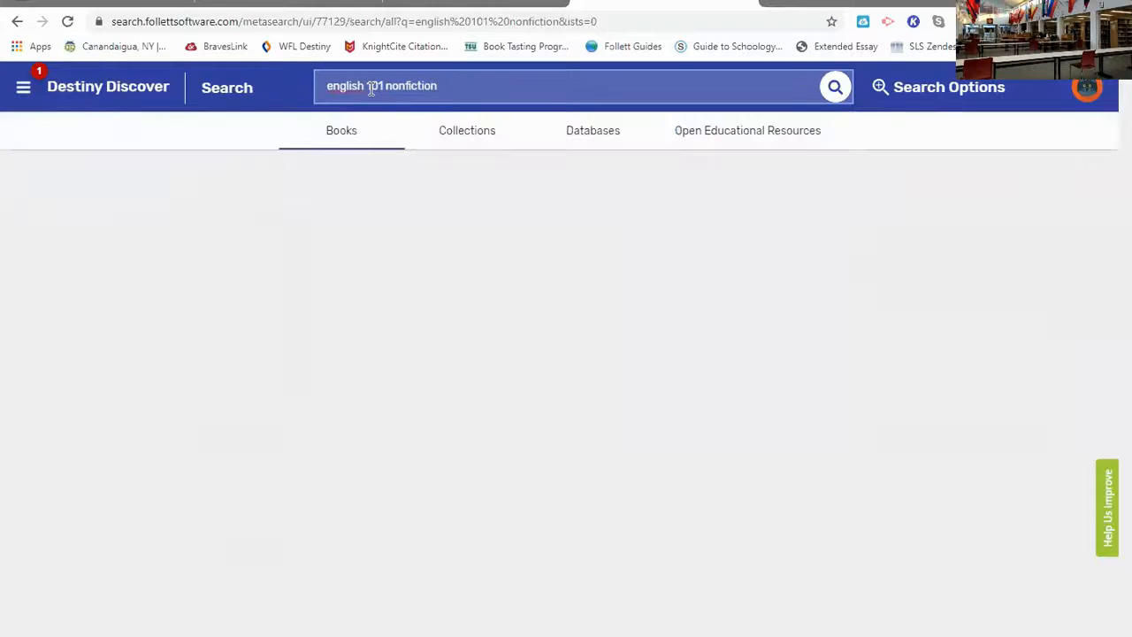
- Find the checked-out book "Becoming" in the nonfiction results and place a hold on it
{"action": "scroll", "coordinate": [508, 392], "scroll_direction": "down", "scroll_amount": 5}
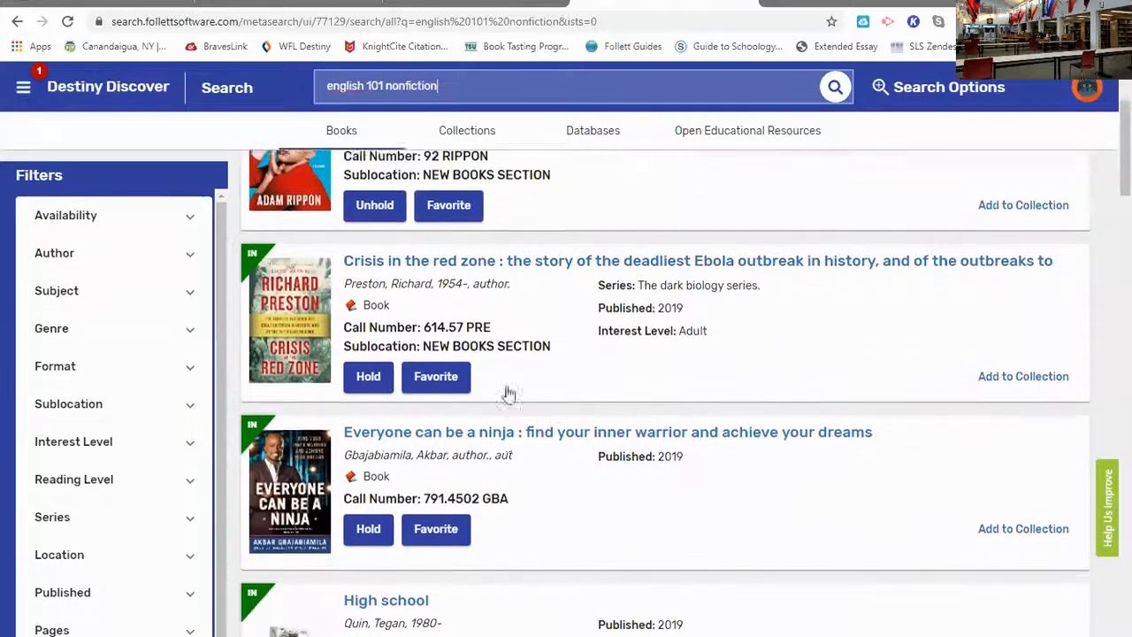
{"action": "scroll", "coordinate": [508, 392], "scroll_direction": "down", "scroll_amount": 7}
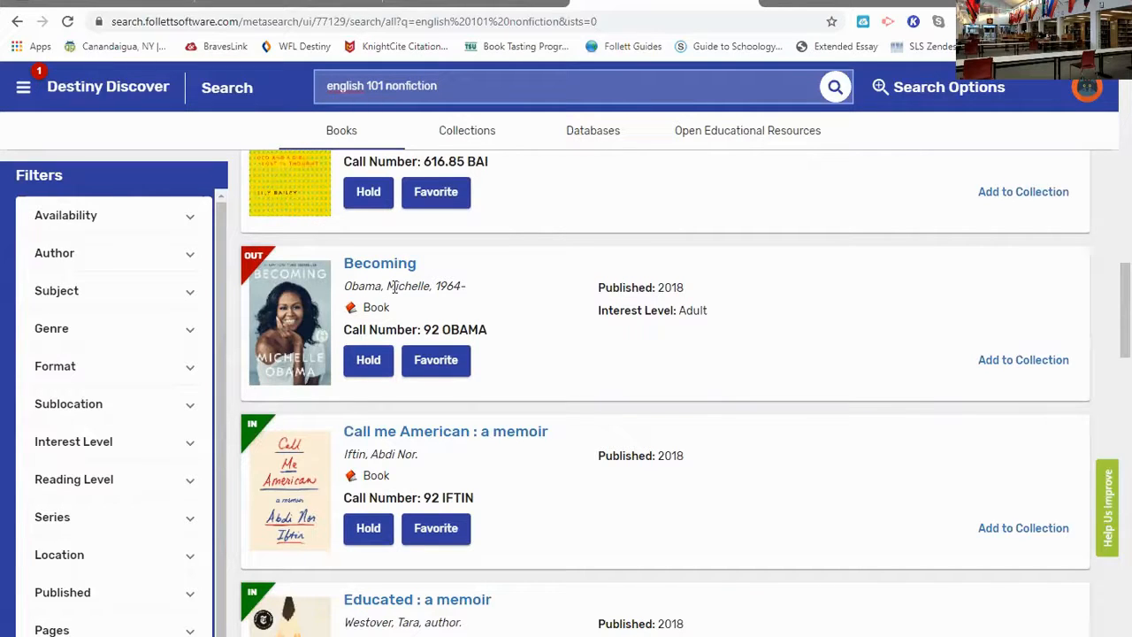
{"action": "left_click", "coordinate": [371, 369]}
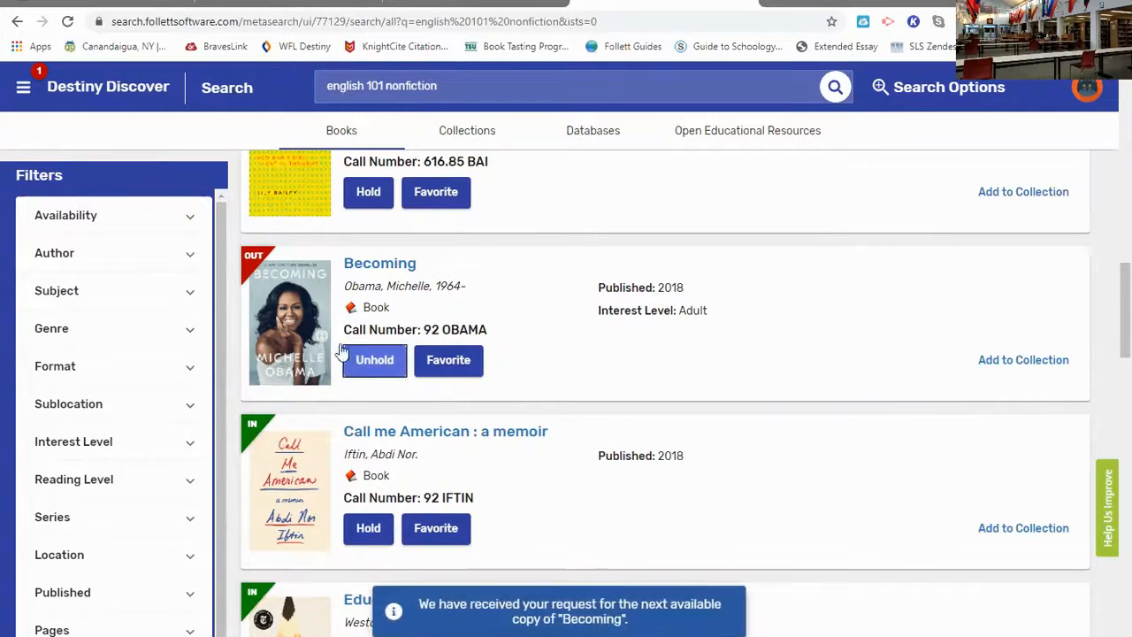
- Open the account's Holds list and remove the pending hold on "Becoming"
{"action": "left_click", "coordinate": [23, 87]}
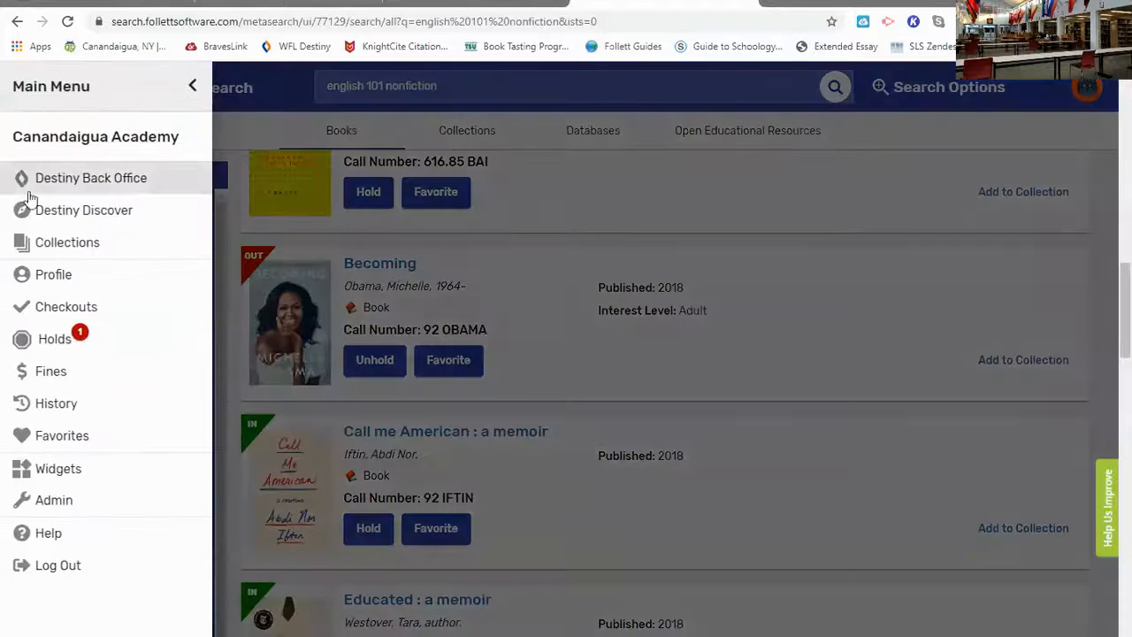
{"action": "left_click", "coordinate": [55, 339]}
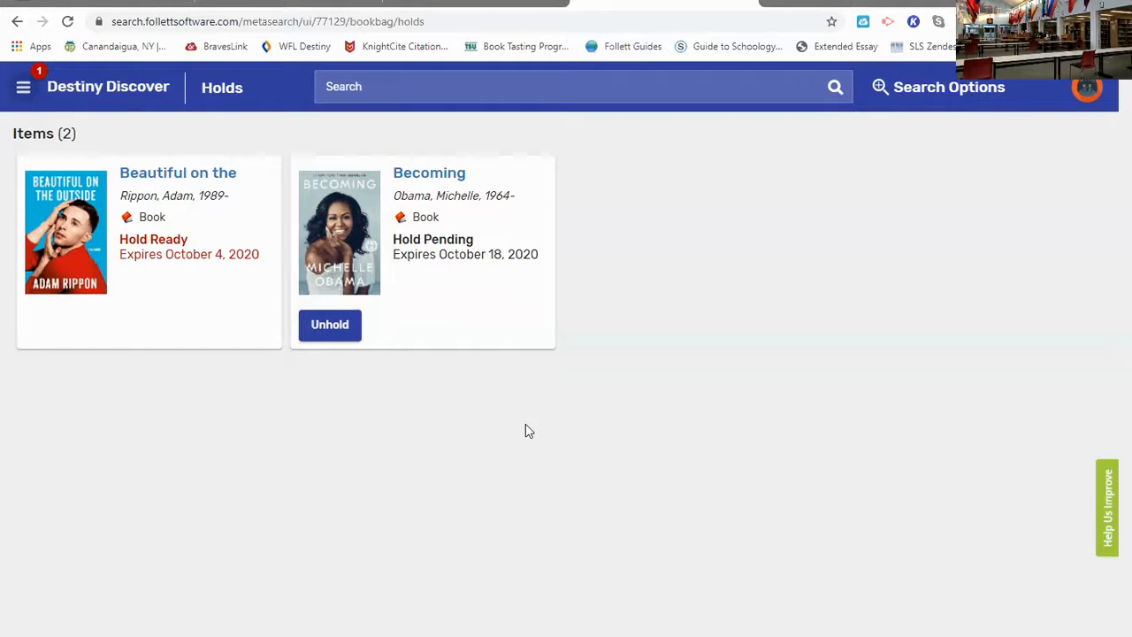
{"action": "left_click", "coordinate": [338, 330]}
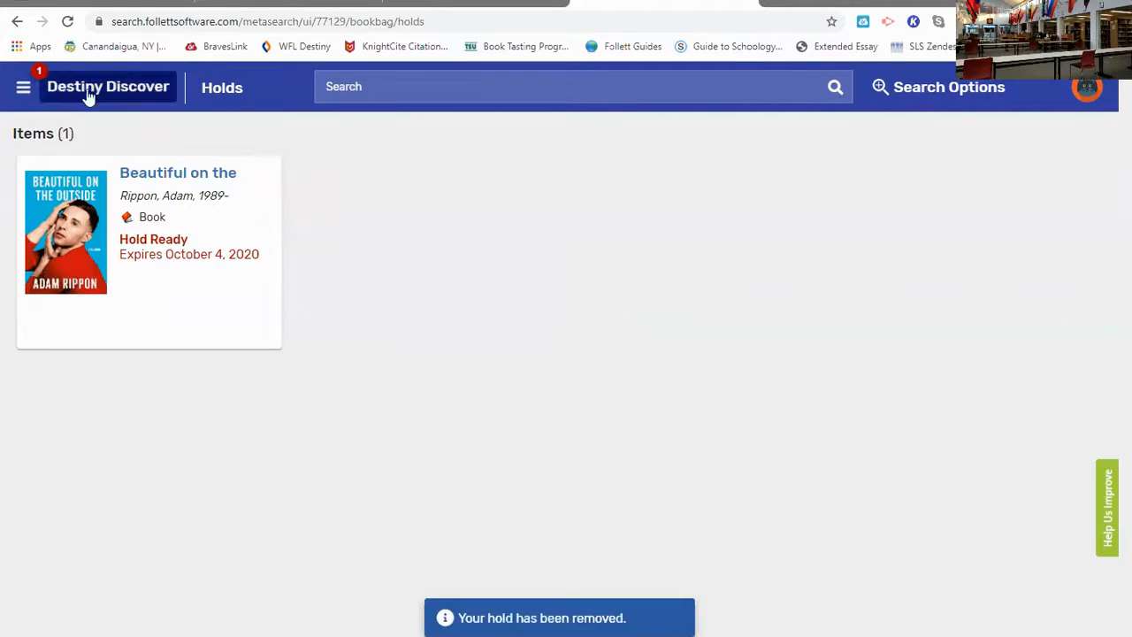
- Search the library catalog for "english 101 fiction"
{"action": "left_click", "coordinate": [486, 84]}
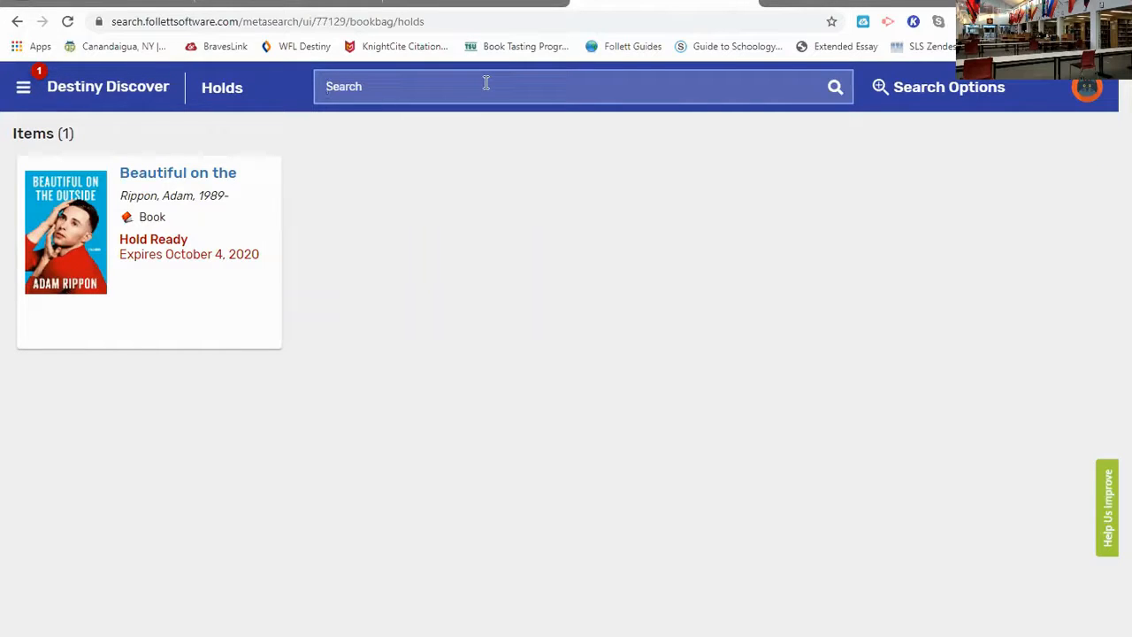
{"action": "type", "text": "english "}
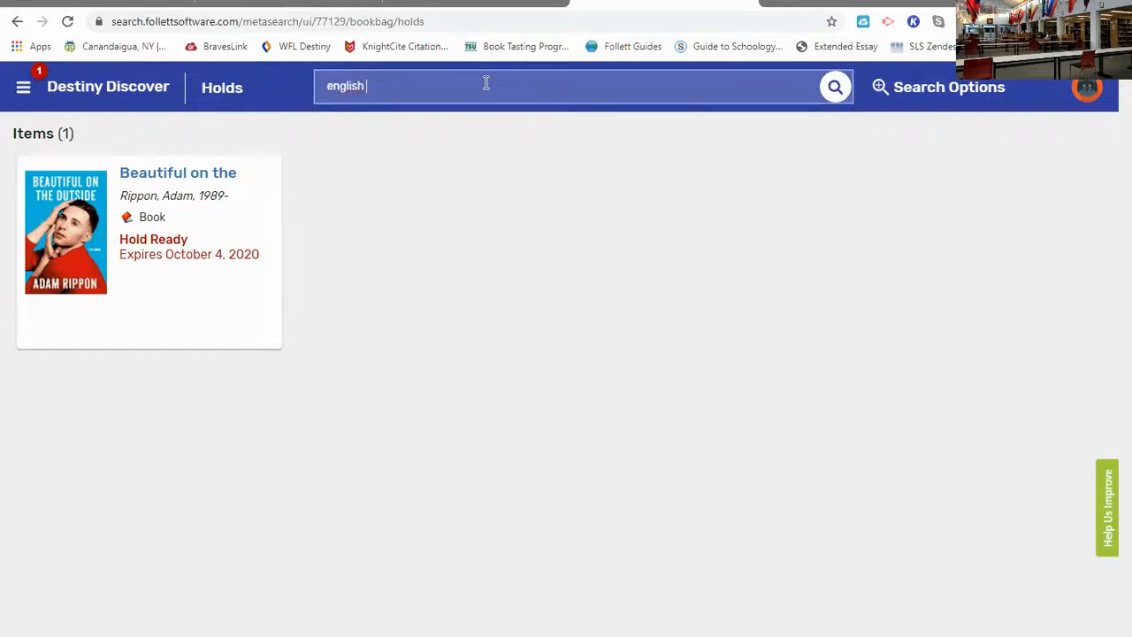
{"action": "type", "text": "101 fictio"}
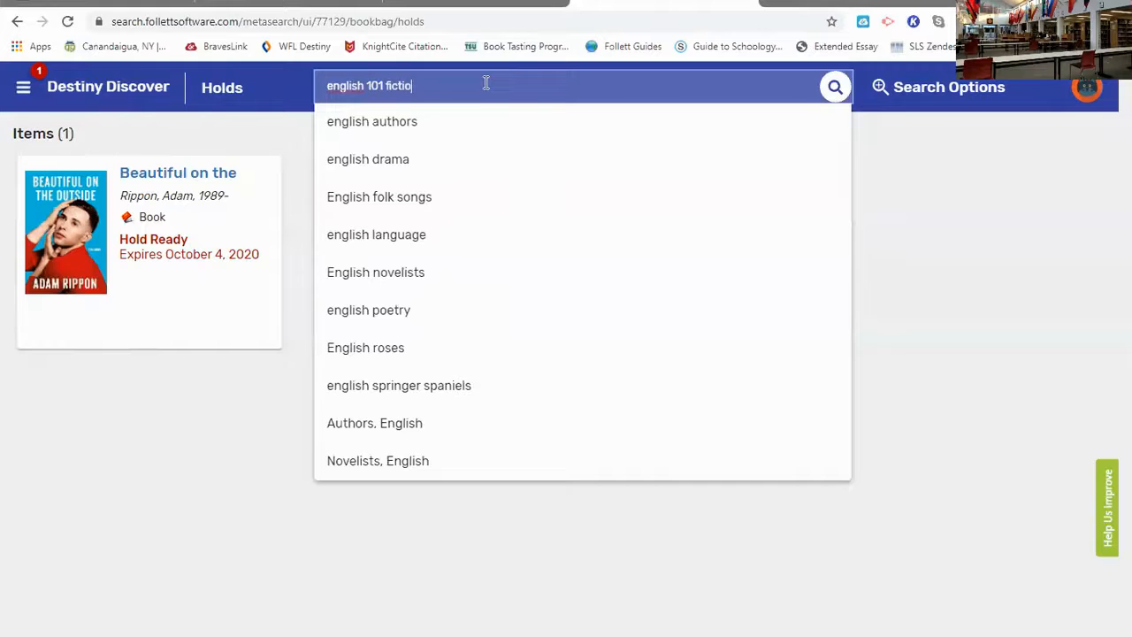
{"action": "type", "text": "n"}
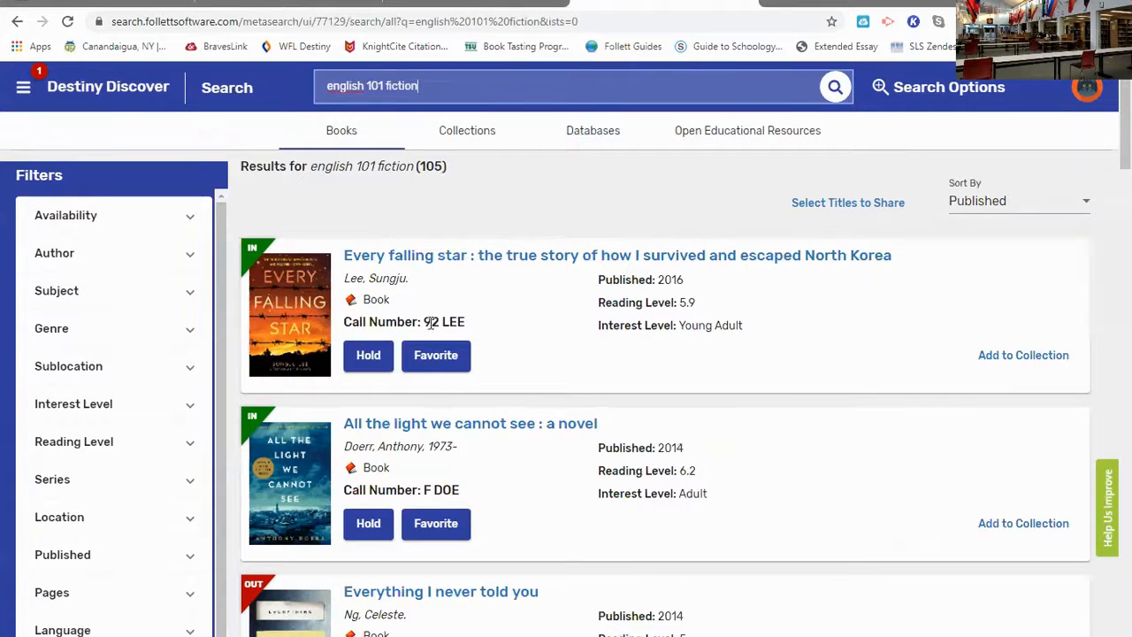
- Highlight the call number of "Every falling star" and review the sort options for the fiction results
{"action": "left_click_drag", "start_coordinate": [423, 322], "coordinate": [465, 322]}
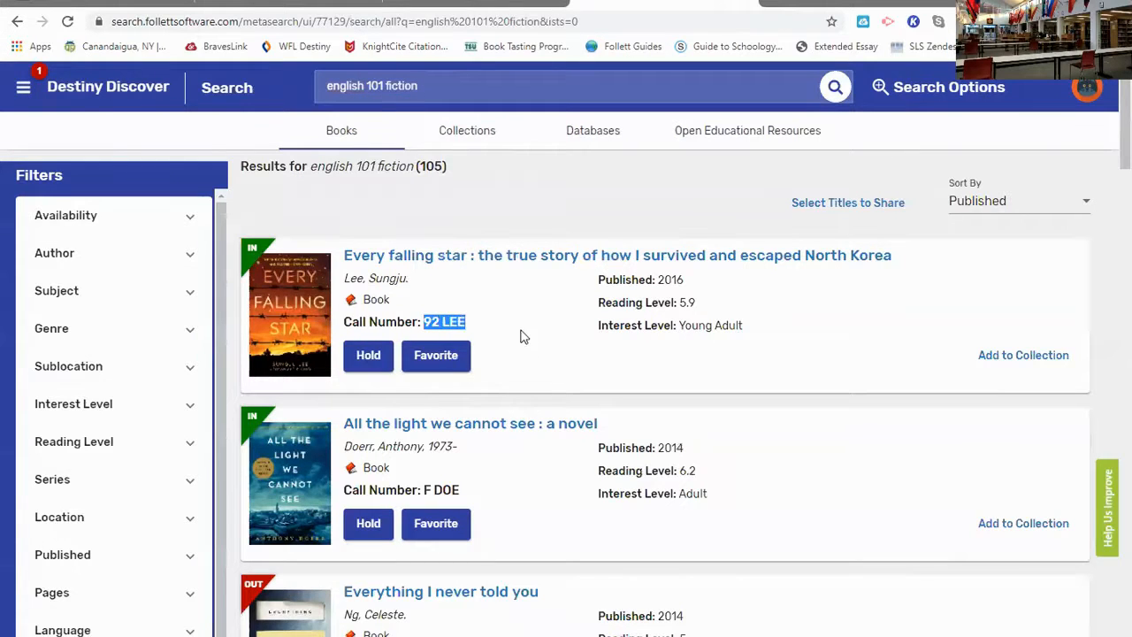
{"action": "left_click", "coordinate": [1069, 205]}
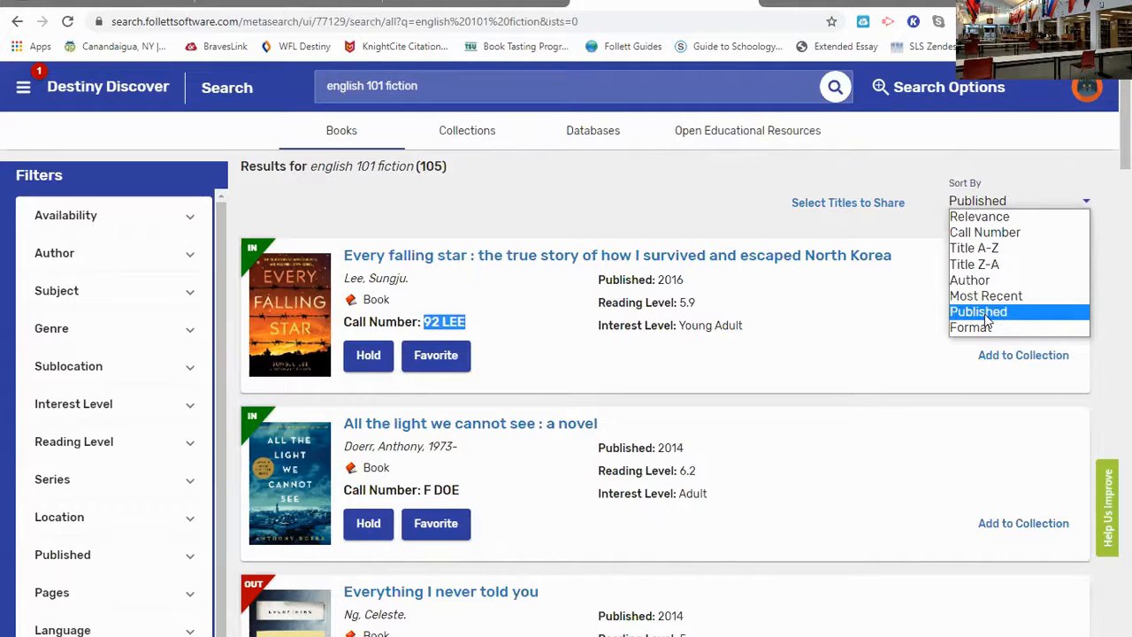
{"action": "left_click", "coordinate": [811, 322]}
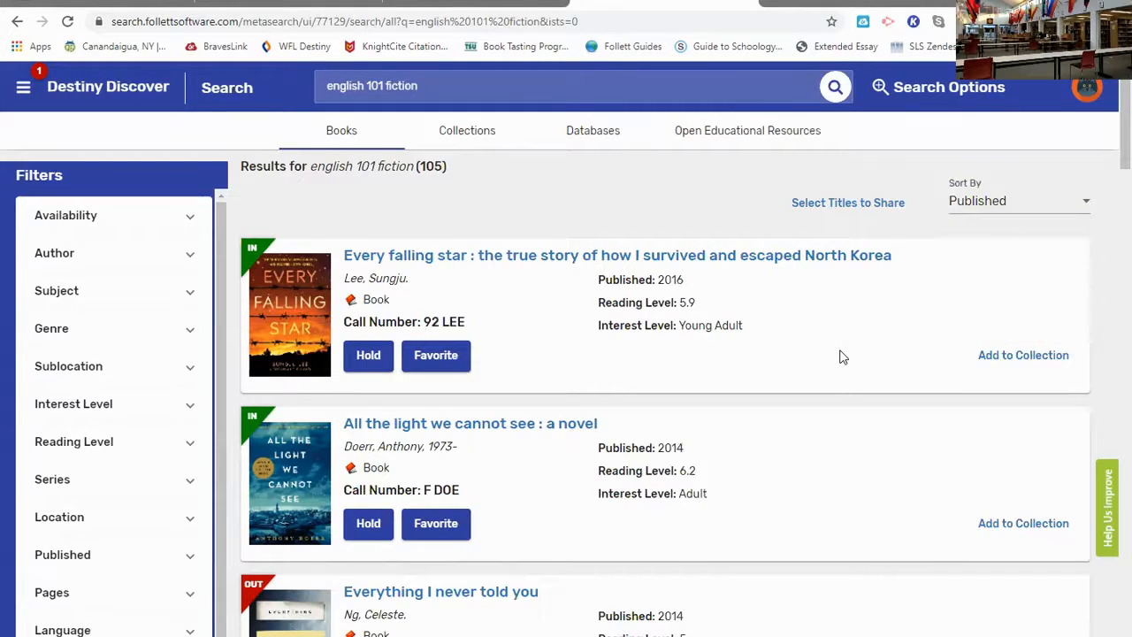
- Browse the fiction results to "The night circus", view its details and summary, and close them
{"action": "scroll", "coordinate": [842, 356], "scroll_direction": "down", "scroll_amount": 4}
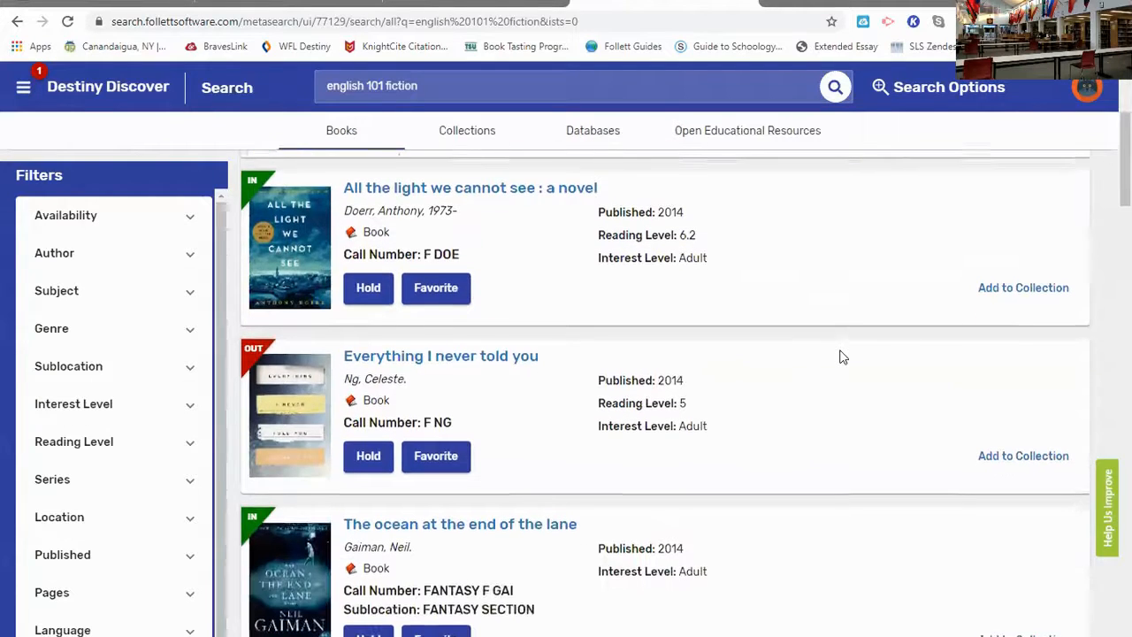
{"action": "scroll", "coordinate": [843, 356], "scroll_direction": "down", "scroll_amount": 8}
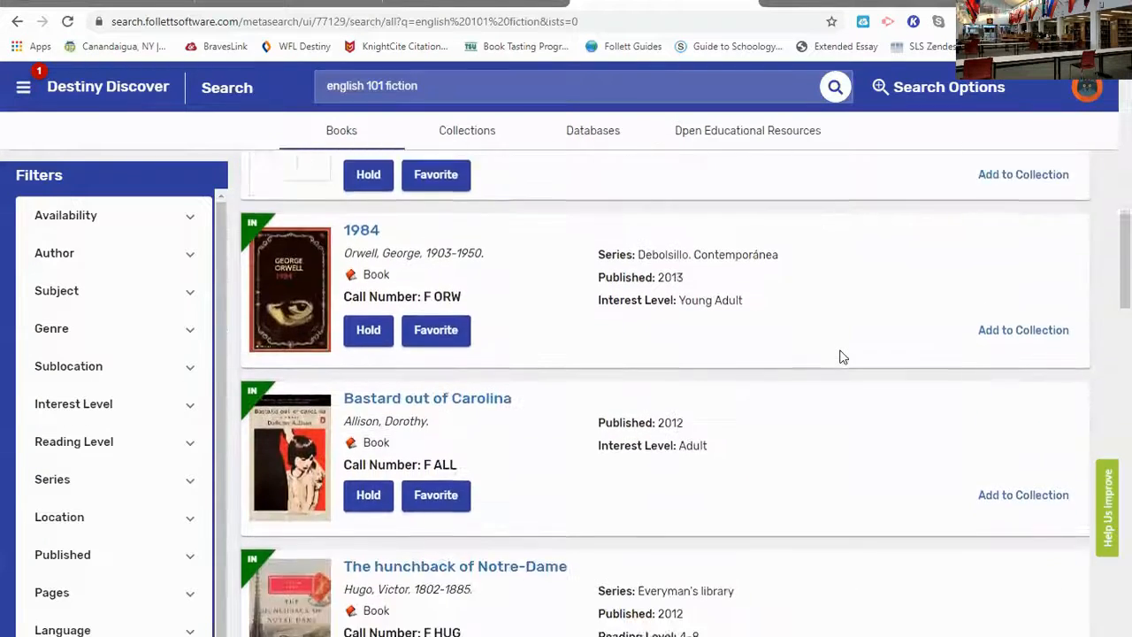
{"action": "scroll", "coordinate": [842, 357], "scroll_direction": "down", "scroll_amount": 7}
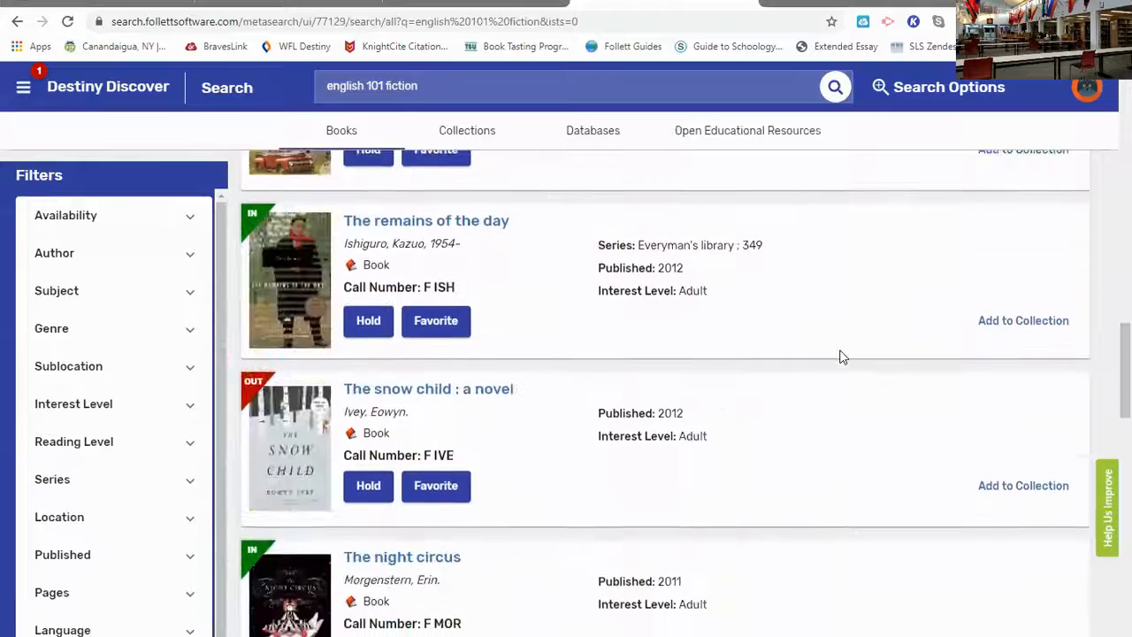
{"action": "scroll", "coordinate": [843, 357], "scroll_direction": "down", "scroll_amount": 2}
{"action": "left_click", "coordinate": [453, 168]}
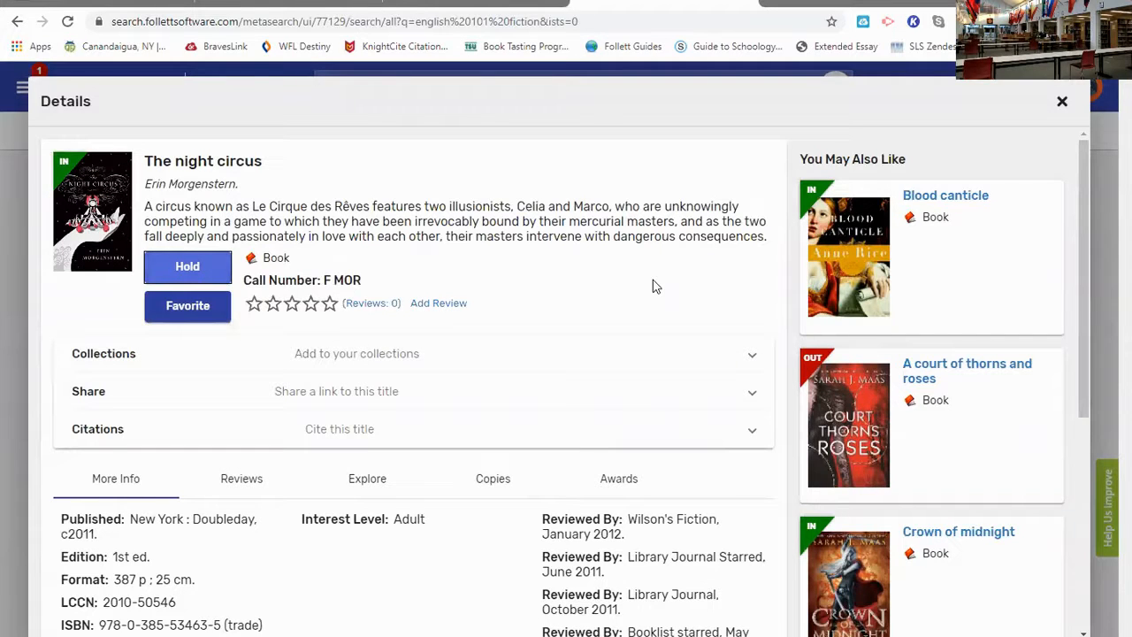
{"action": "left_click", "coordinate": [1063, 103]}
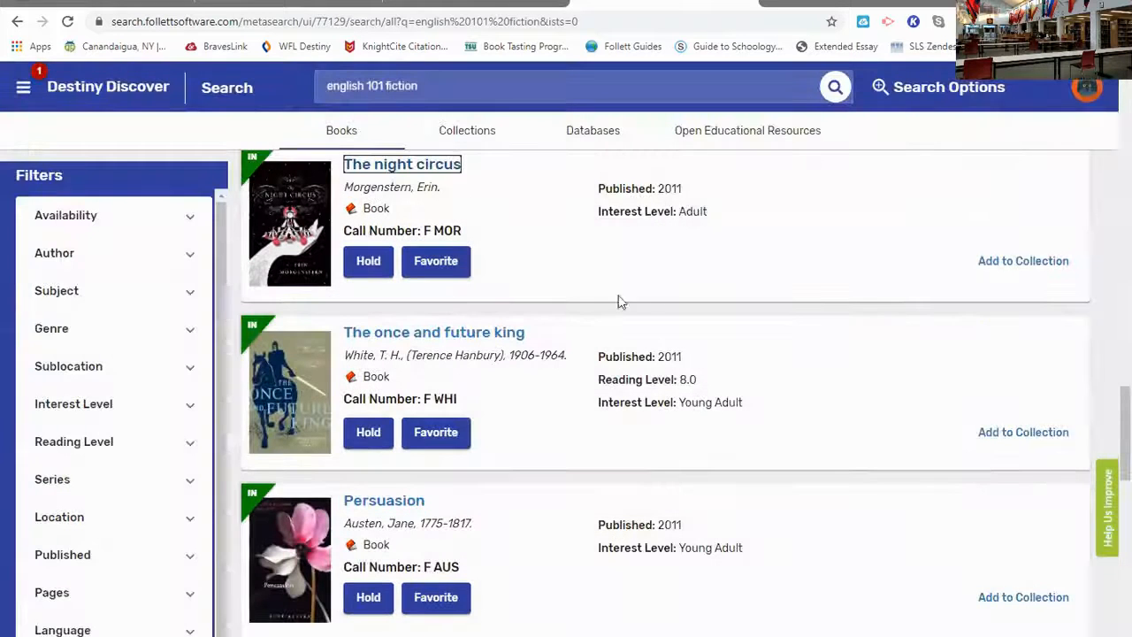